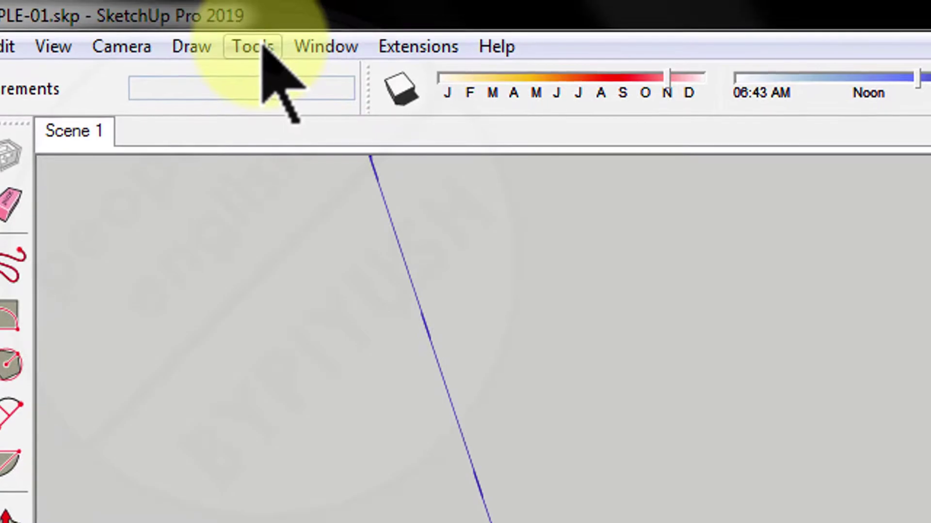
Step: Activate the Push/Pull tool from the Tools menu, shortcut P
left_click(253, 46)
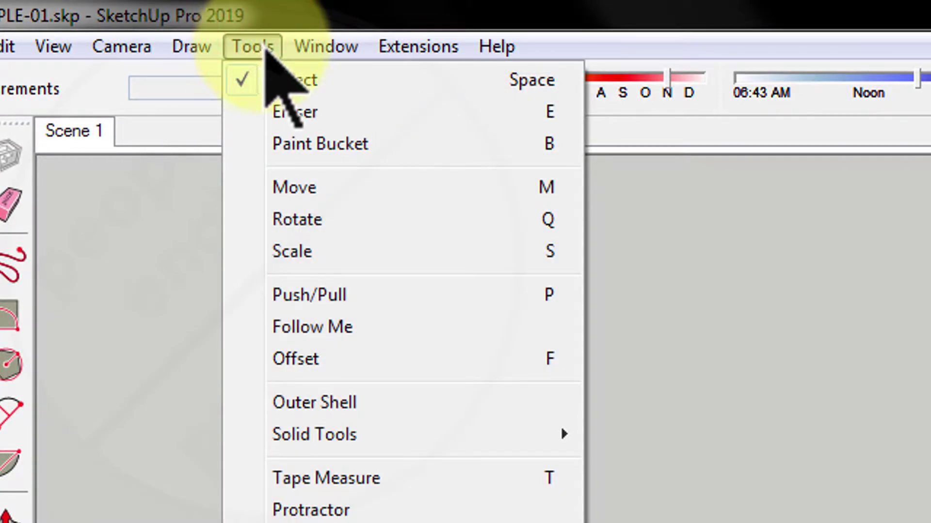
key("p")
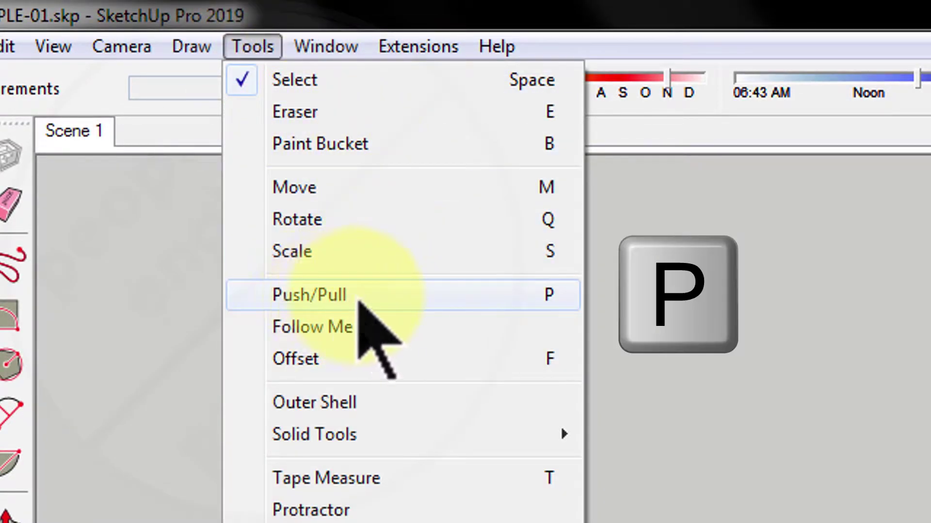
left_click(357, 295)
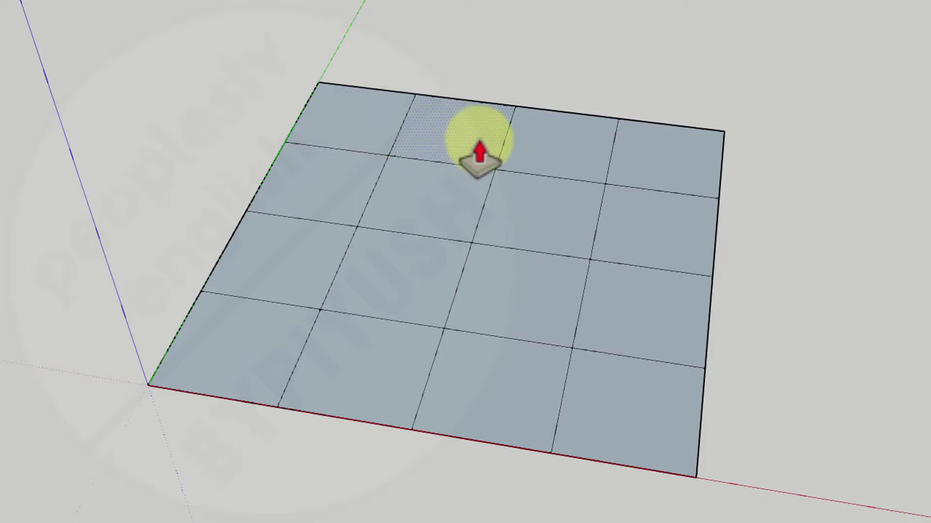
Step: Pull the front-left grid square up into a box and fix its height
left_click(244, 345)
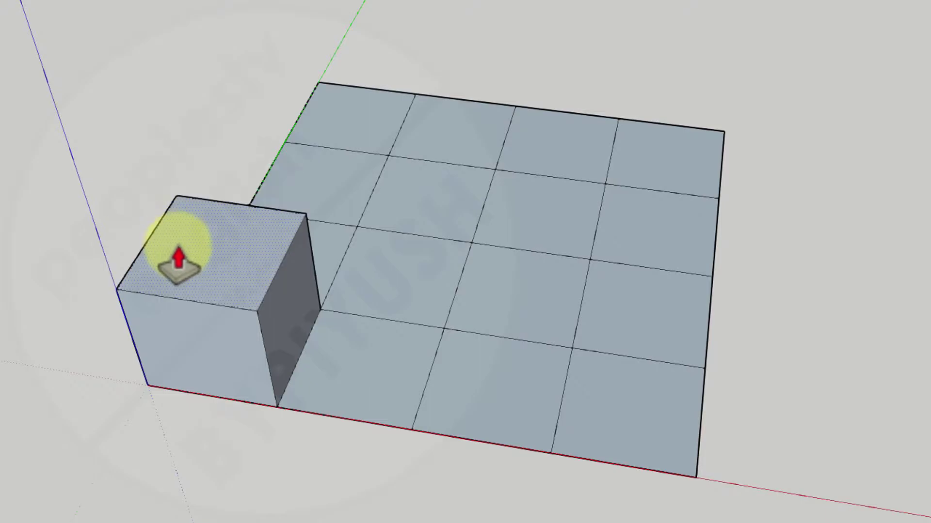
left_click(178, 243)
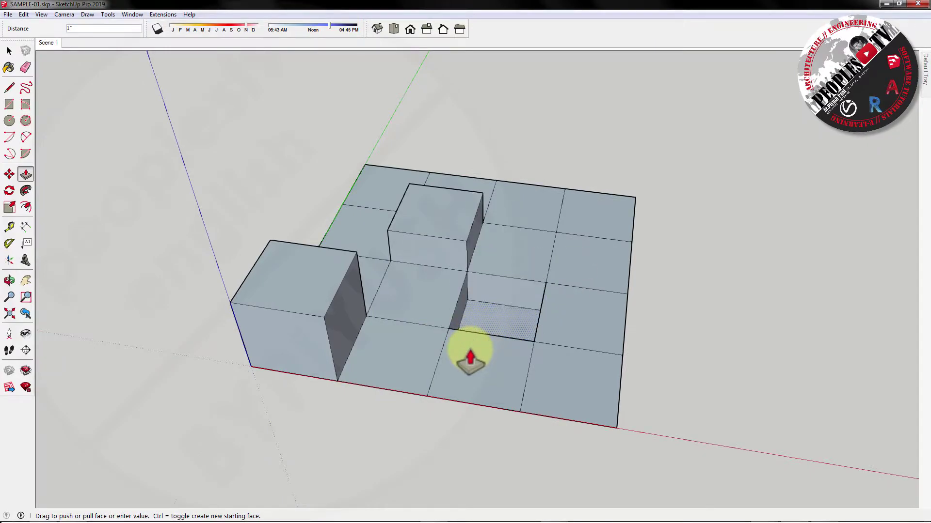
left_click(491, 201)
Step: Undo the earlier boxes and raise the centre grid square into a block
key("ctrl+z")
key("ctrl+z")
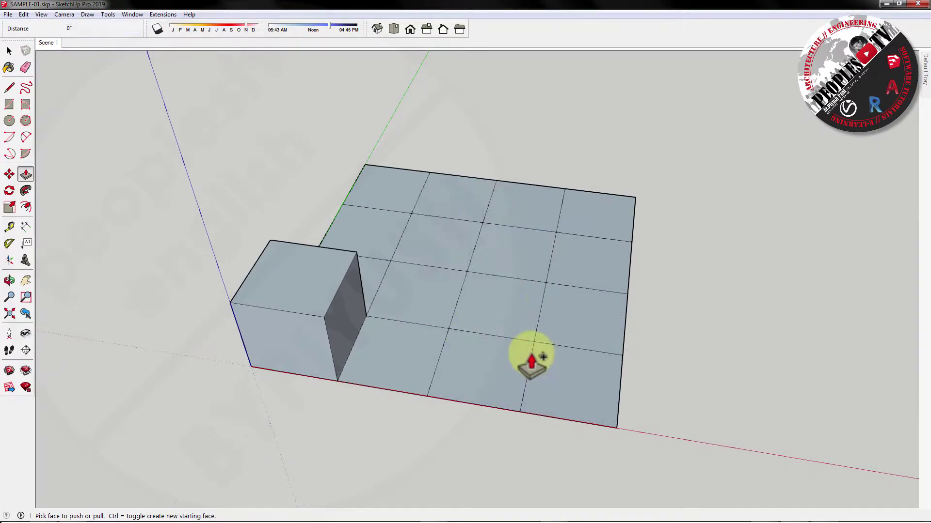
key("ctrl+z")
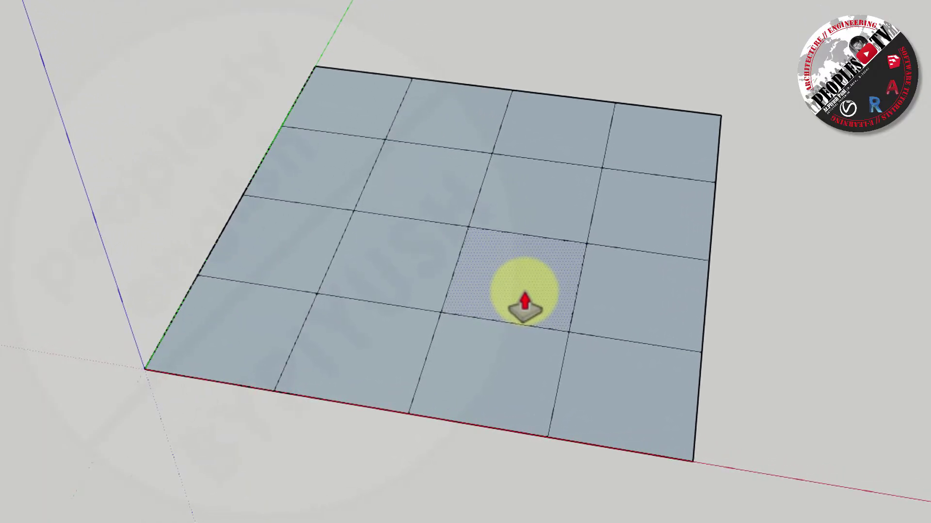
left_click(523, 297)
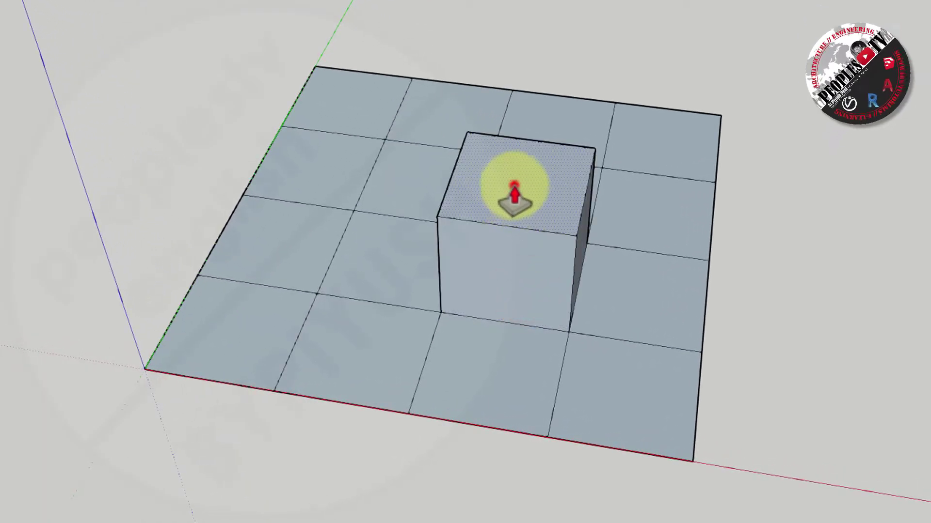
left_click(514, 186)
Step: Orbit under and back over the grid, then toggle Ctrl's new-starting-face mode
middle_click_drag(662, 366, 629, 191)
middle_click_drag(603, 247, 568, 424)
left_click(99, 1)
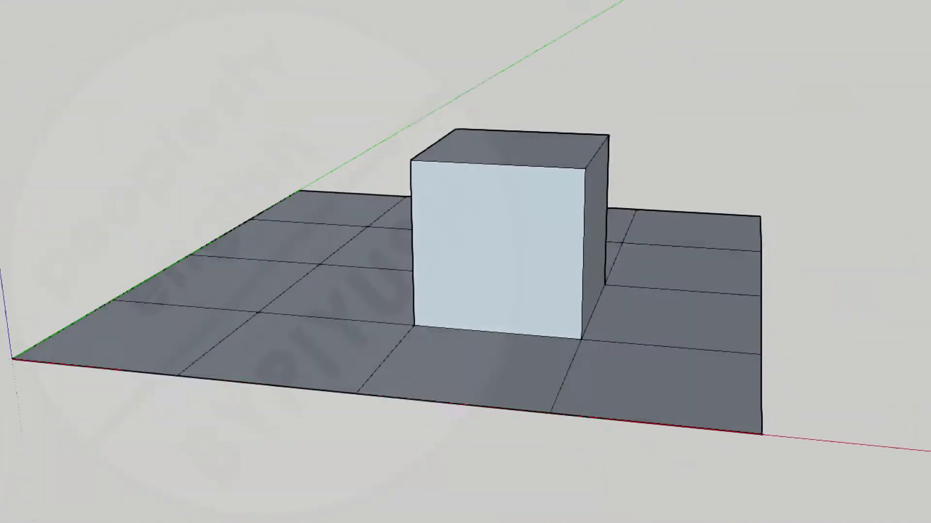
key("ctrl")
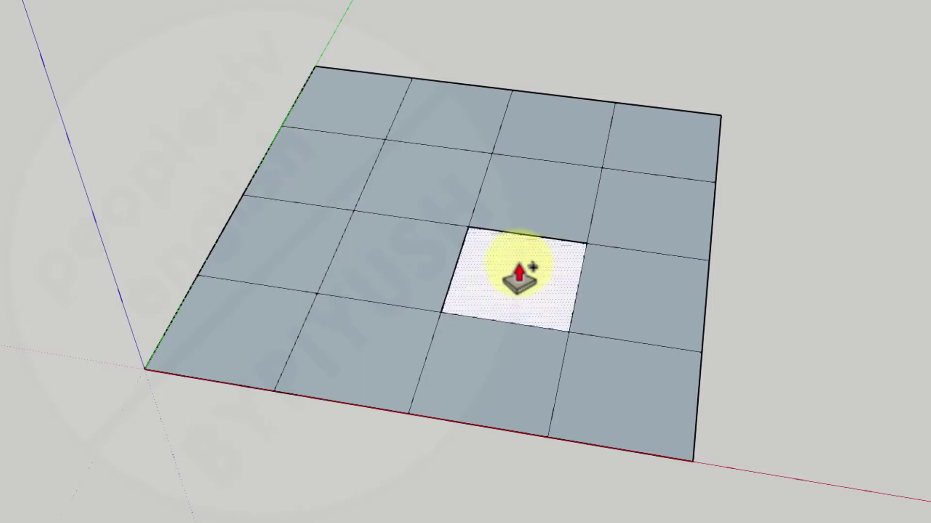
Step: Ctrl-extrude the centre square into a box that keeps its base face, then view from below
left_click(519, 277)
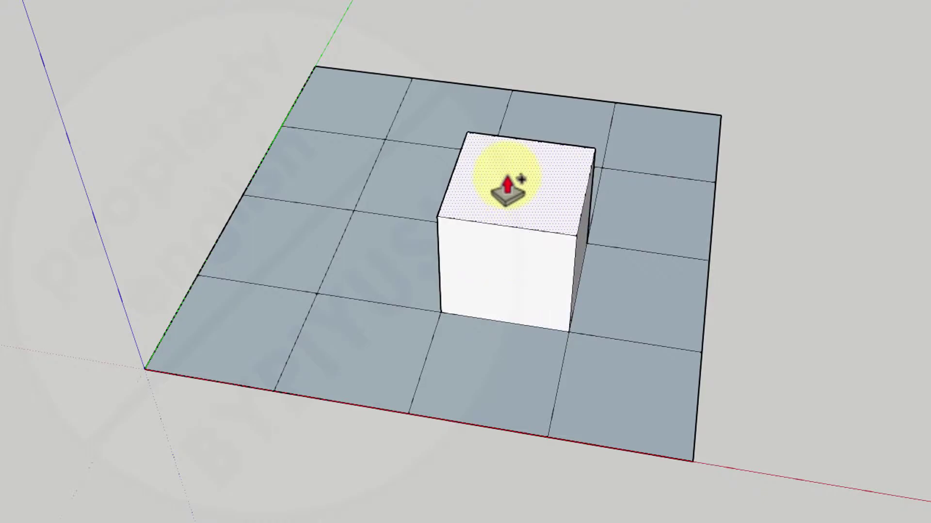
left_click(504, 171)
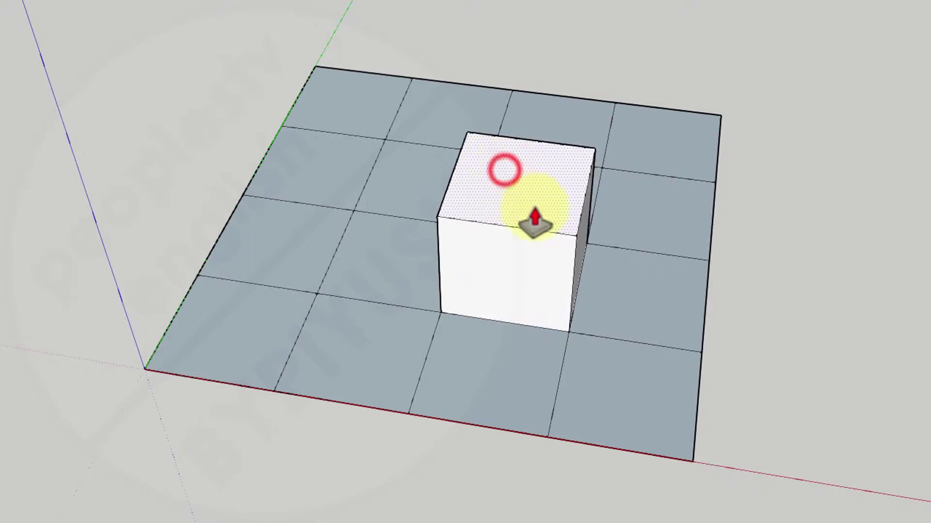
mouse_move(640, 328)
middle_mouse_down()
mouse_move(545, 258)
mouse_move(602, 73)
middle_mouse_up()
scroll(602, 71, "up", 4)
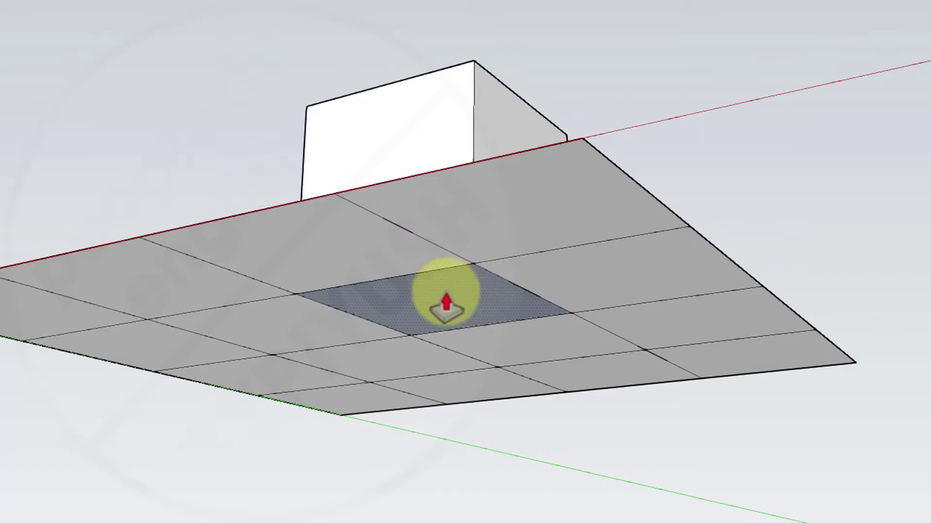
key("space")
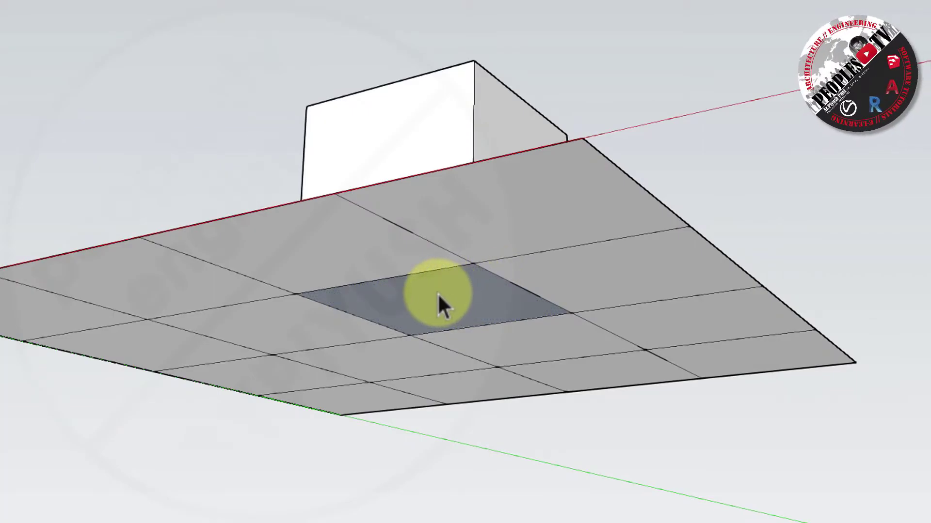
Step: Reverse the square face beneath the box
right_click(438, 294)
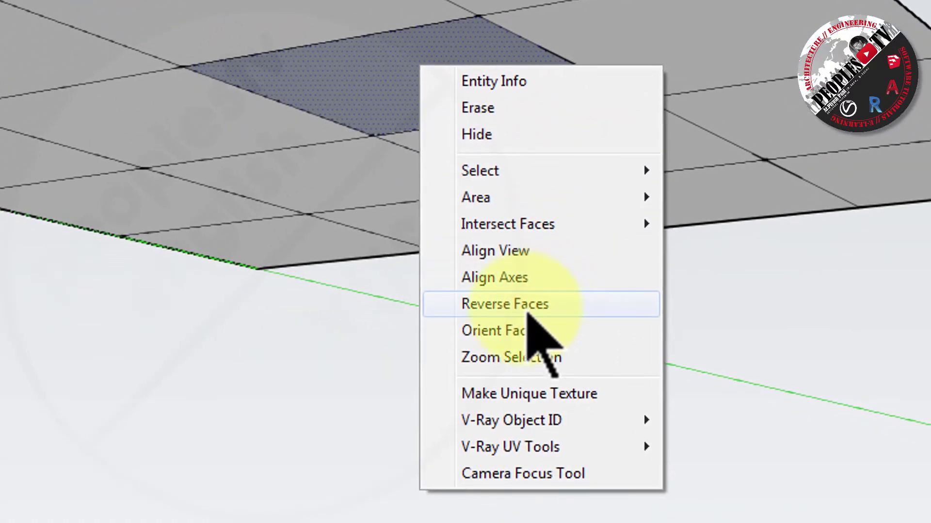
left_click(527, 310)
middle_click_drag(391, 156, 576, 390)
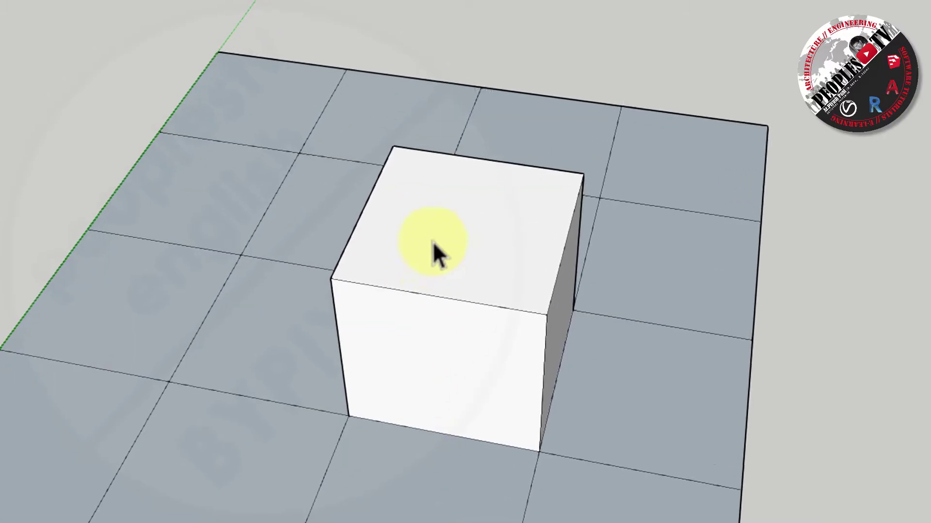
Step: Hide the box's top face and orbit to look inside
right_click(436, 232)
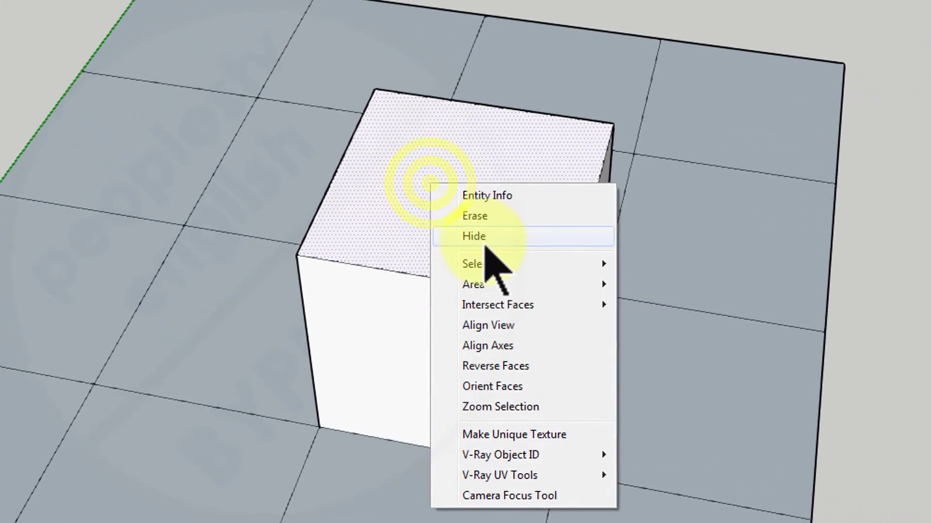
left_click(483, 237)
middle_click_drag(484, 242, 608, 354)
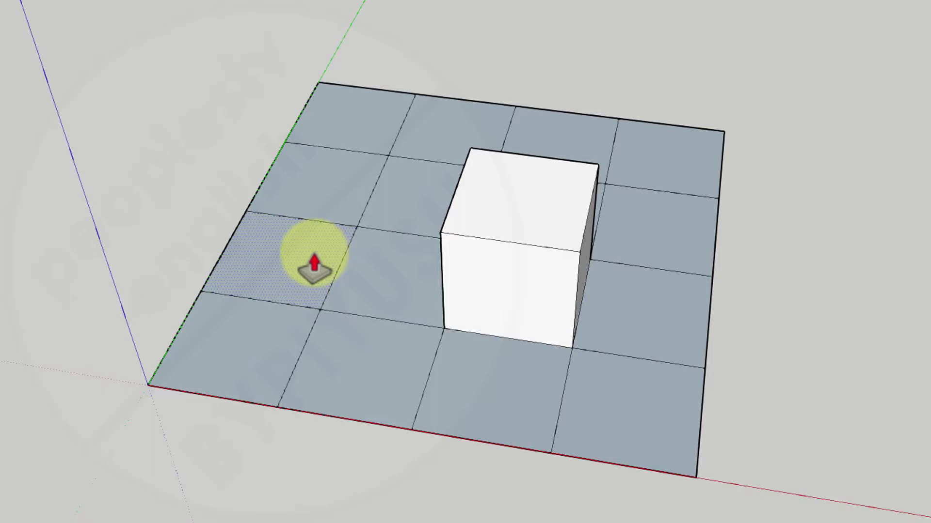
double_click(309, 252)
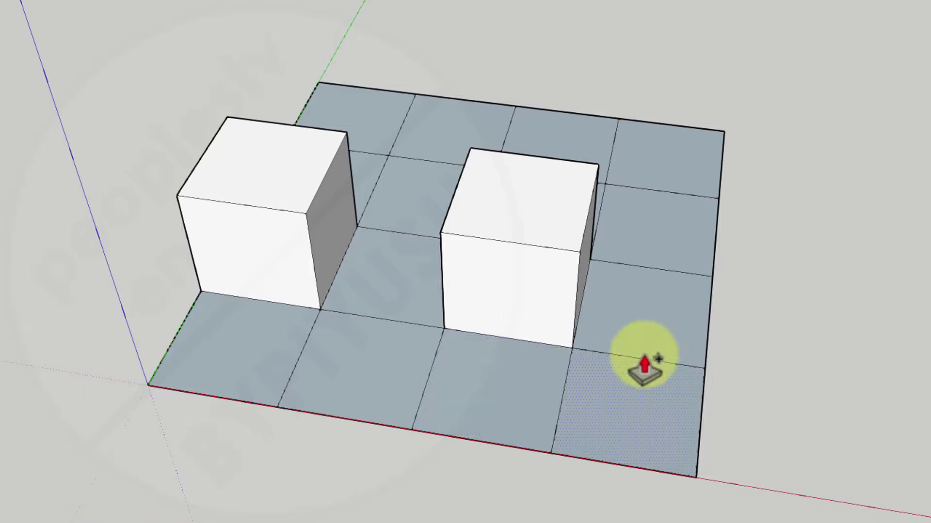
double_click(655, 183)
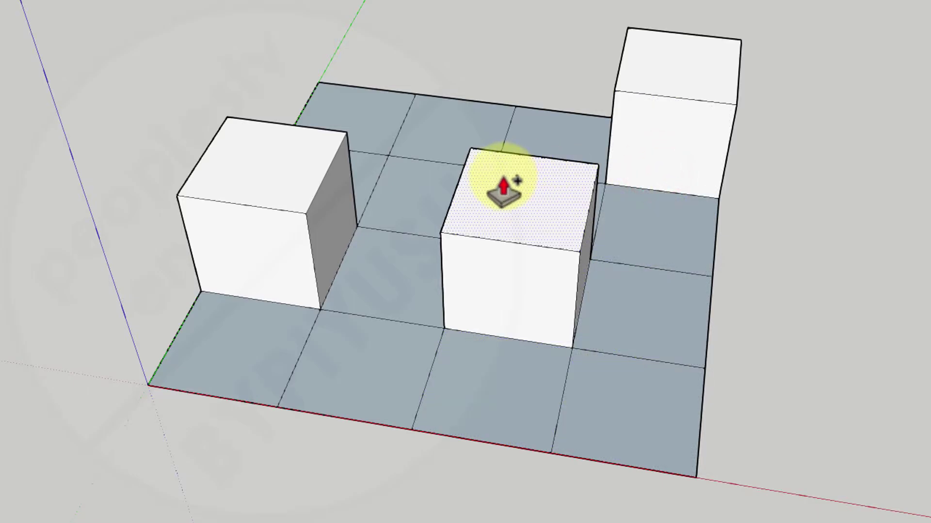
key("ctrl+z")
key("ctrl+z")
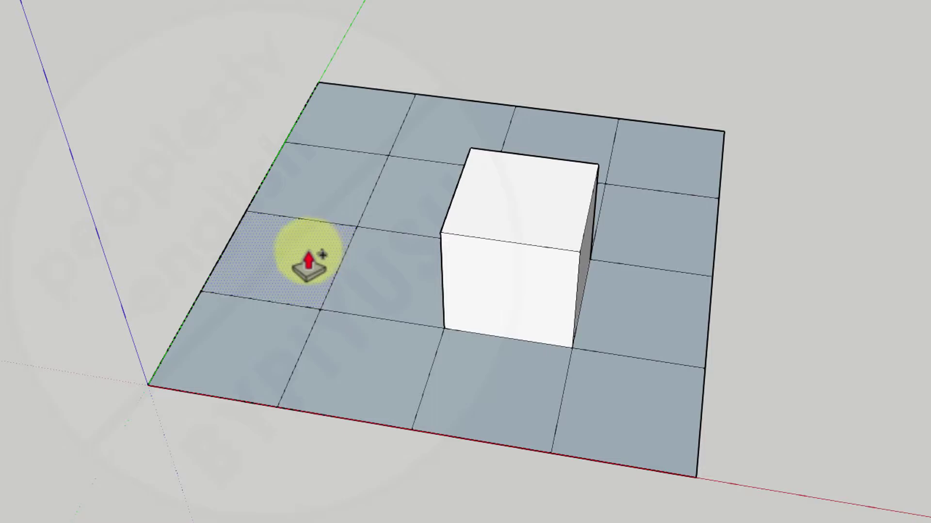
double_click(307, 253)
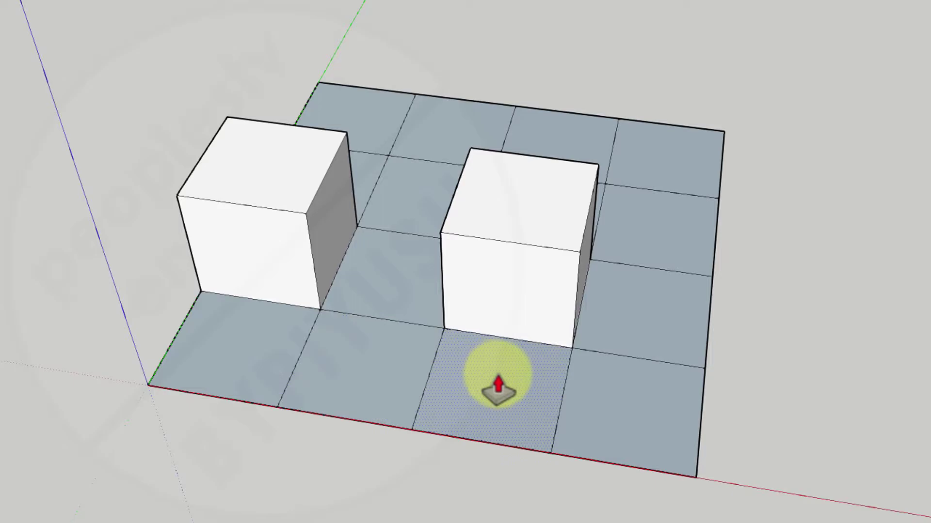
double_click(656, 174)
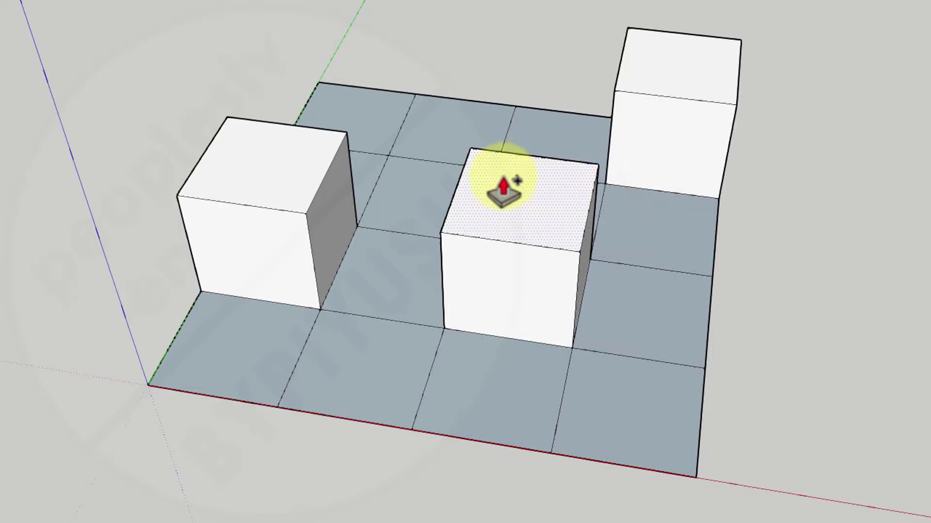
double_click(305, 174)
double_click(281, 119)
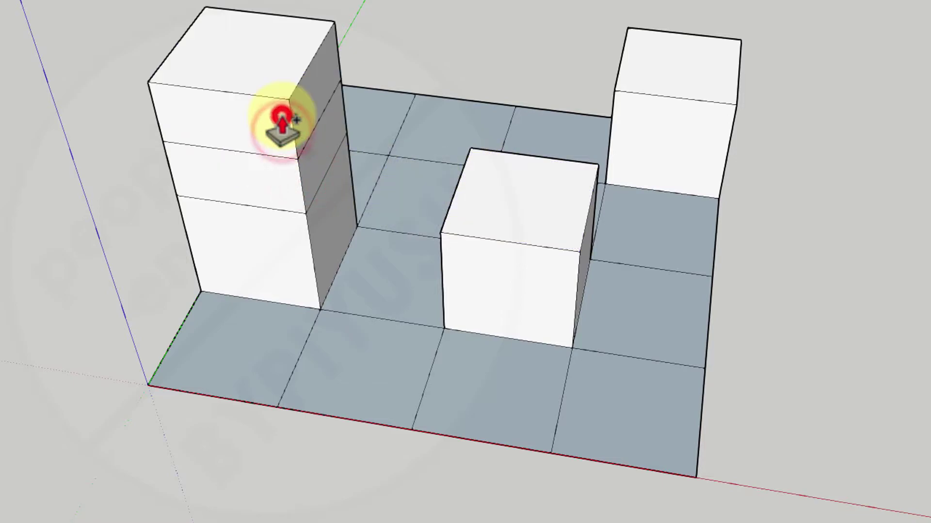
double_click(270, 79)
key("ctrl+z")
double_click(270, 79)
double_click(256, 10)
key("ctrl+z")
key("ctrl+z")
key("ctrl+z")
key("ctrl+z")
key("ctrl+z")
key("ctrl+z")
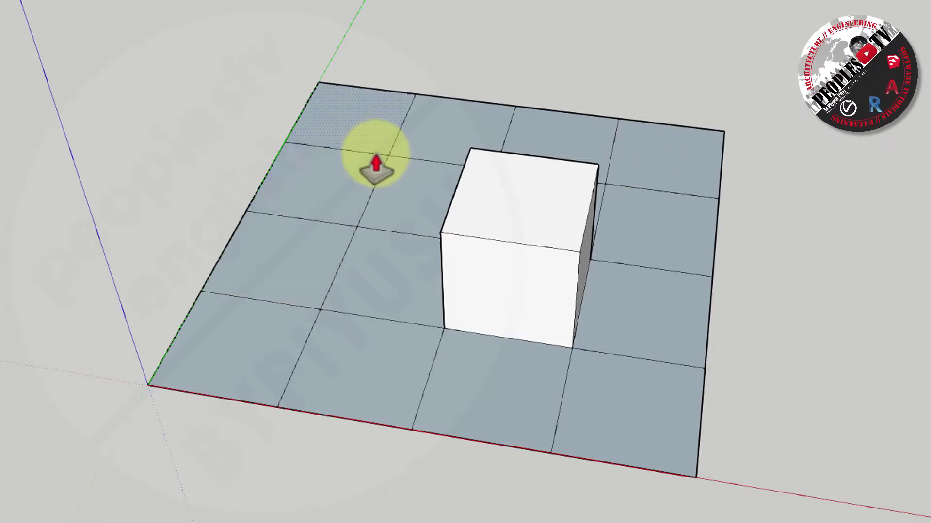
key("ctrl+z")
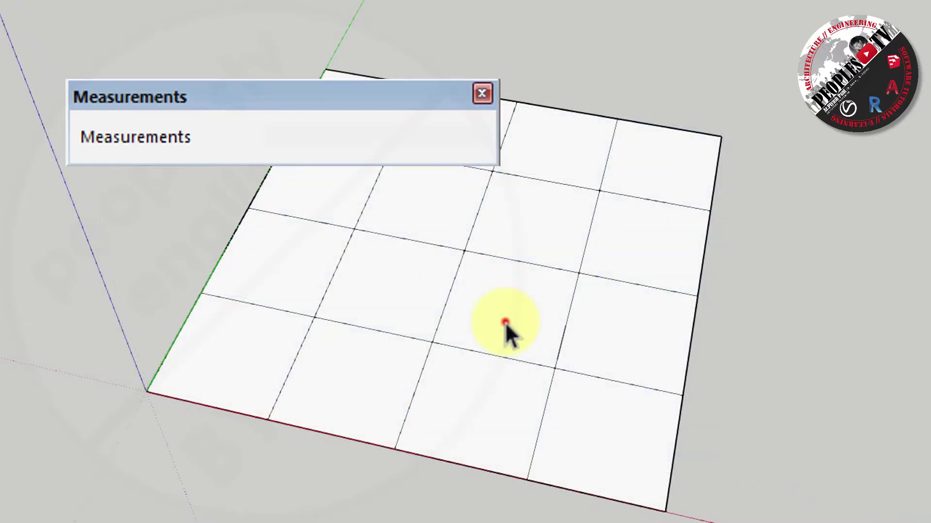
Step: Pull a grid square up 2 inches, then cancel it and clear the selection
left_click(505, 321)
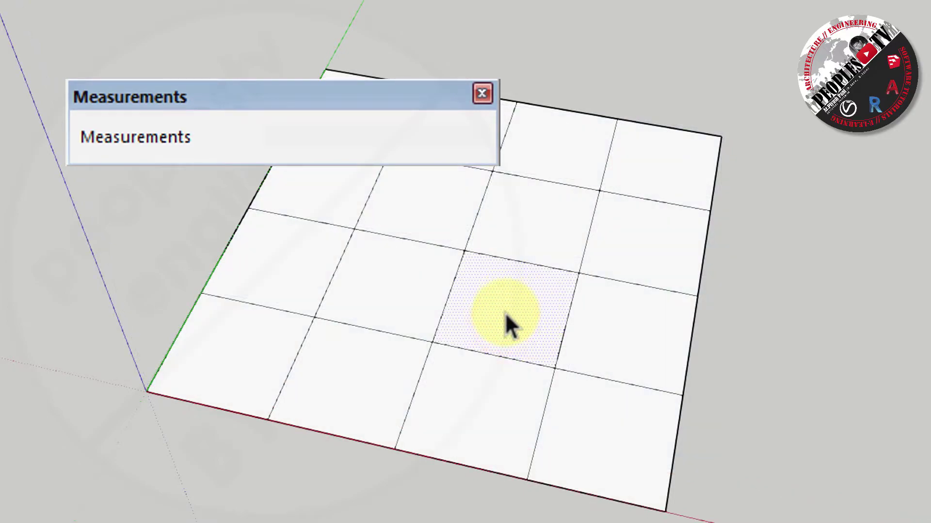
key("p")
left_click_drag(504, 313, 499, 231)
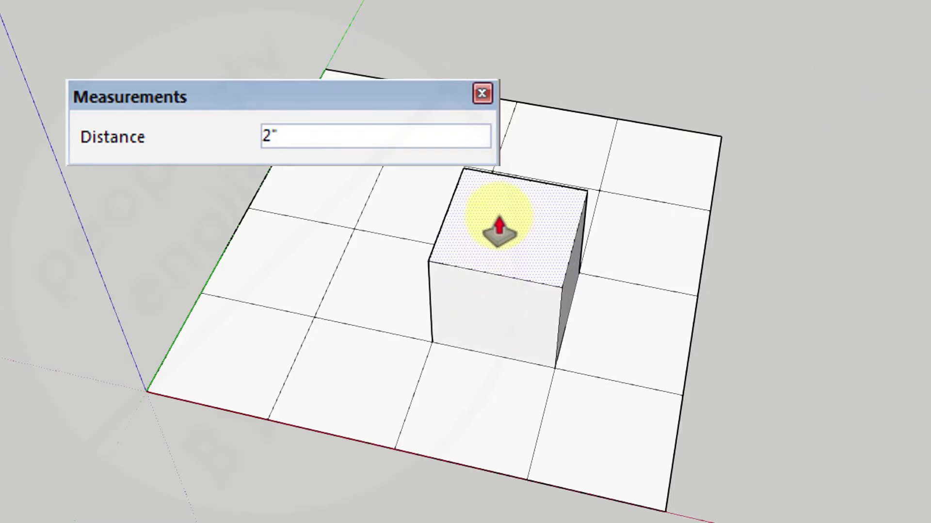
key("Escape")
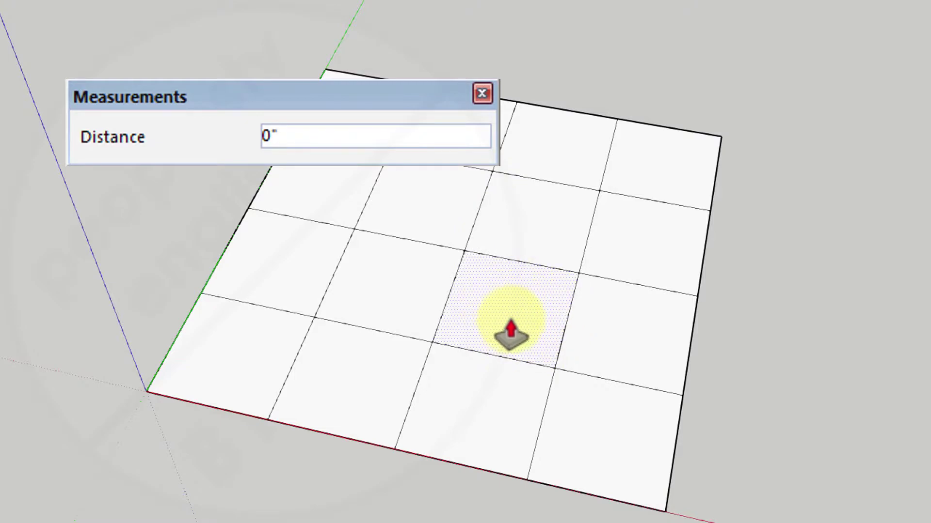
key("space")
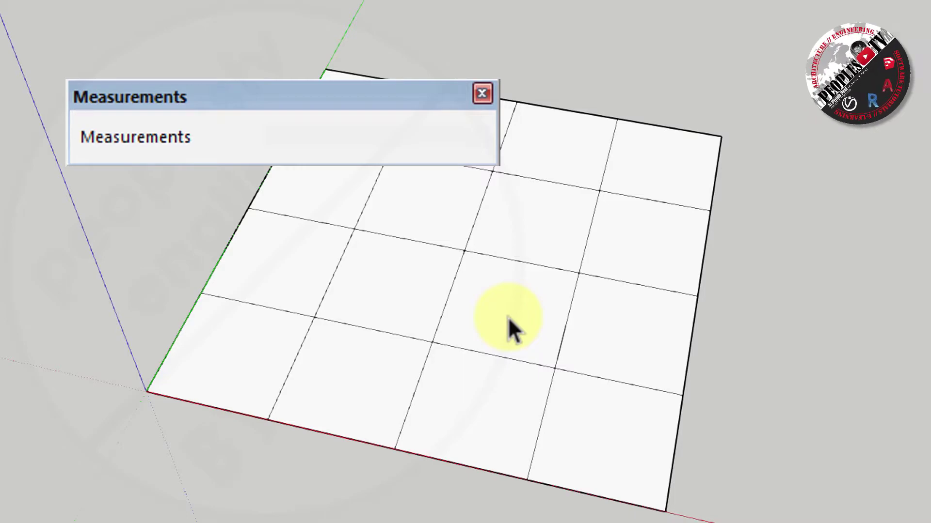
left_click(508, 318)
key("p")
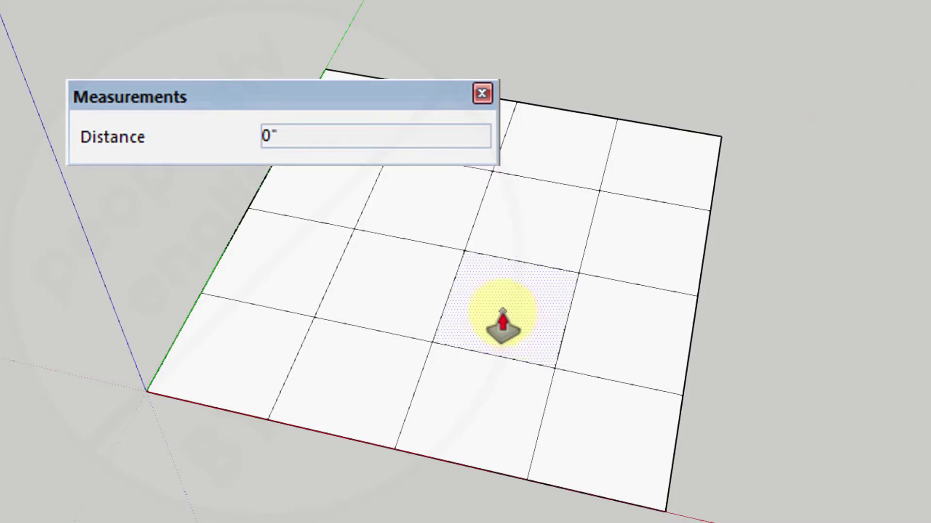
left_click(502, 311)
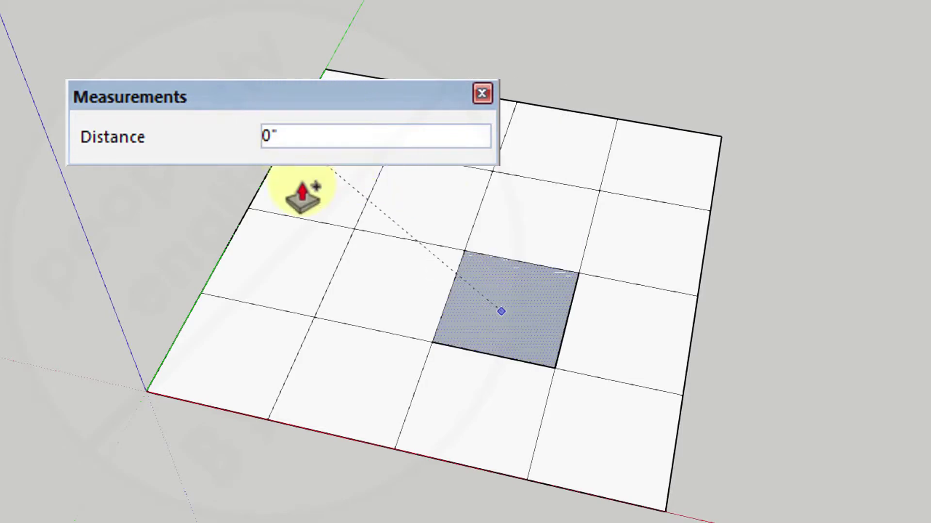
left_click(270, 133)
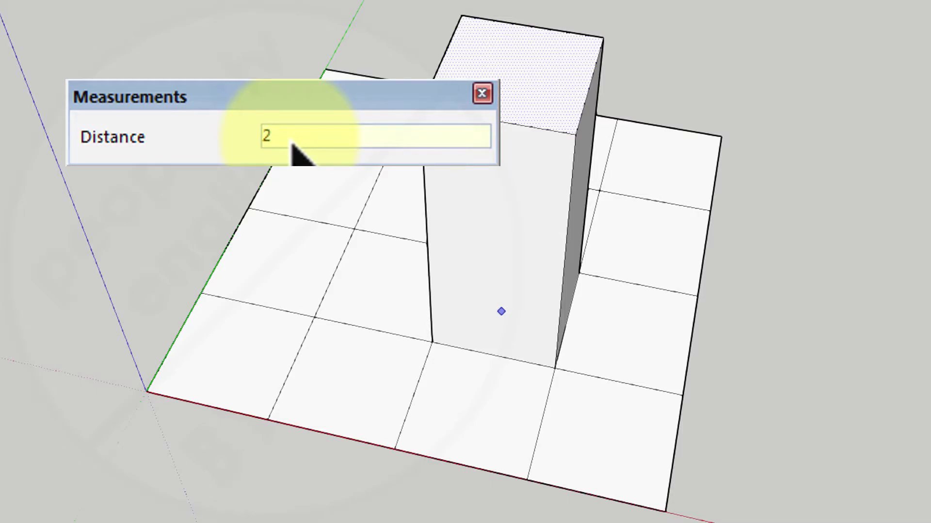
type("2")
key("Return")
type("3")
key("Return")
left_click(624, 259)
type("4")
key("Return")
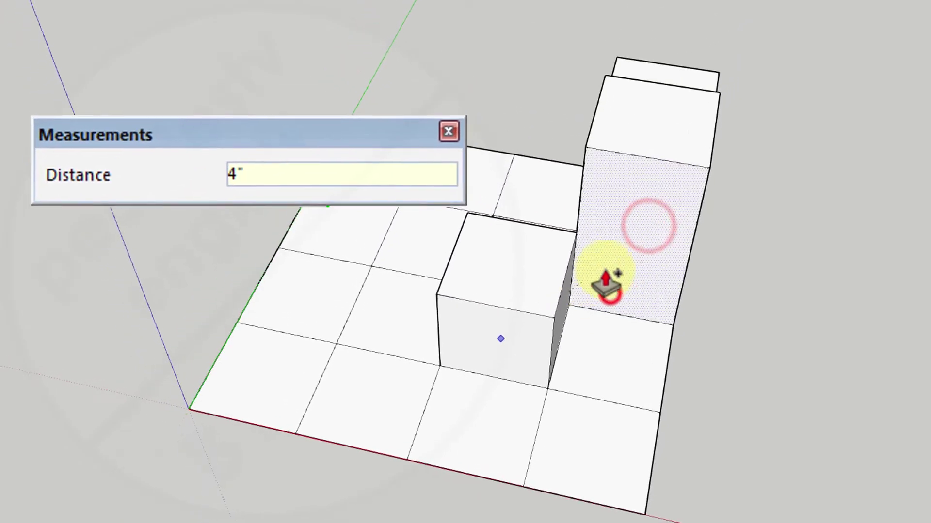
left_click(605, 317)
type("5")
key("Return")
key("Return")
double_click(473, 201)
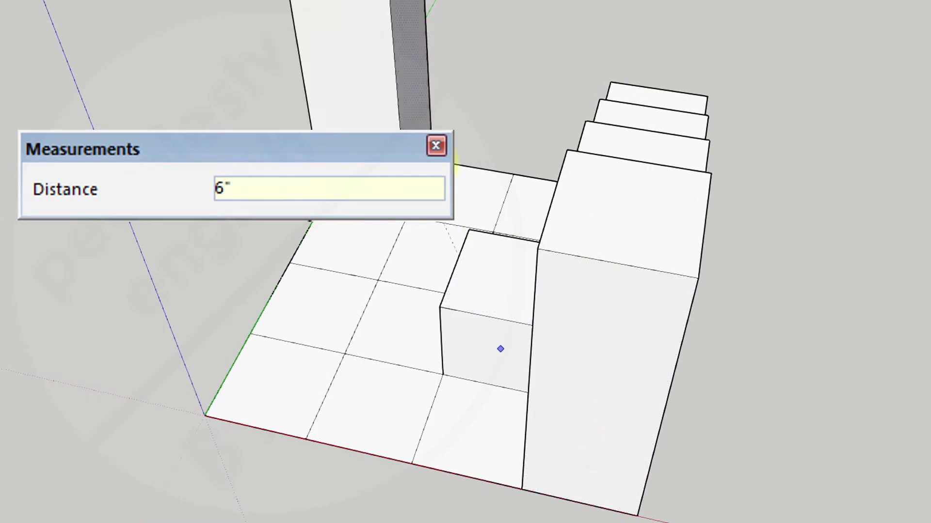
type("4")
key("Return")
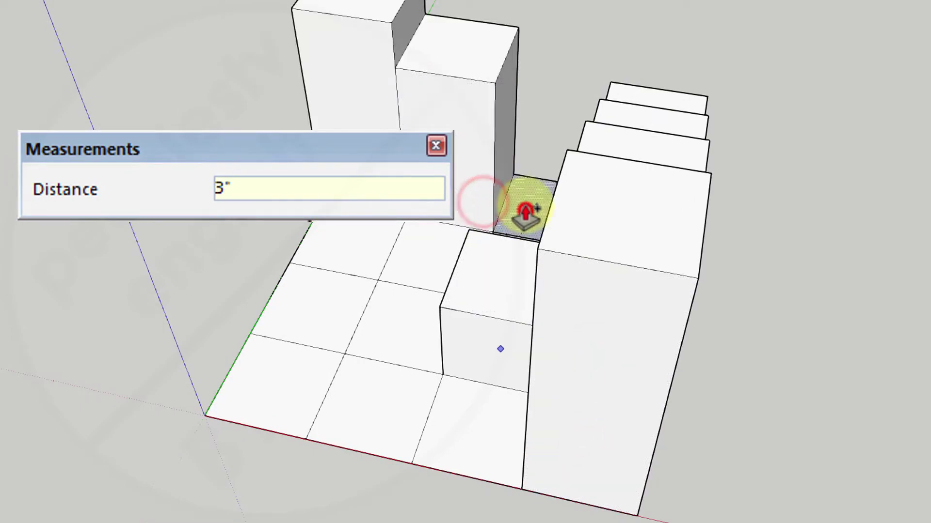
left_click(526, 210)
type("3")
key("Return")
left_click(425, 255)
type("1")
key("Return")
key("Return")
left_click(382, 333)
type("4")
key("Return")
left_click(313, 312)
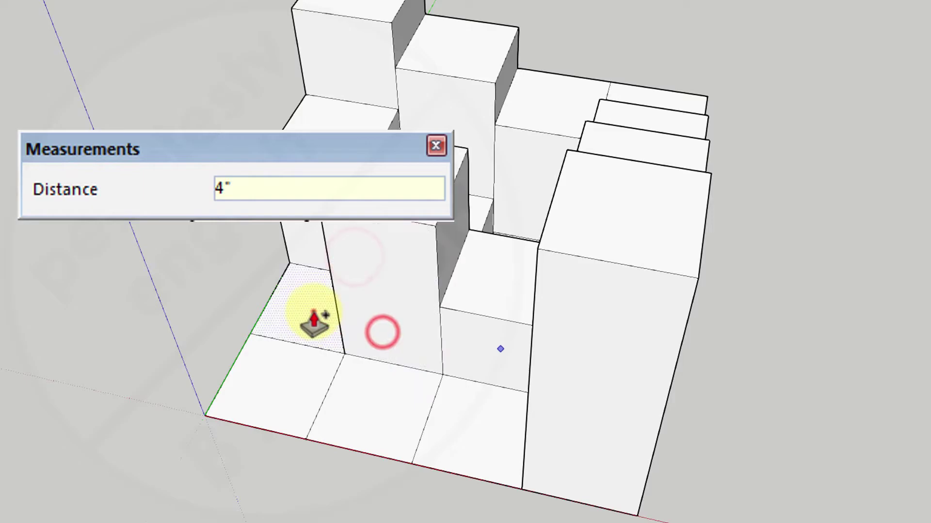
type("2")
key("Return")
left_click(364, 405)
left_click(267, 388)
type("4")
key("Return")
left_click(455, 421)
type("1")
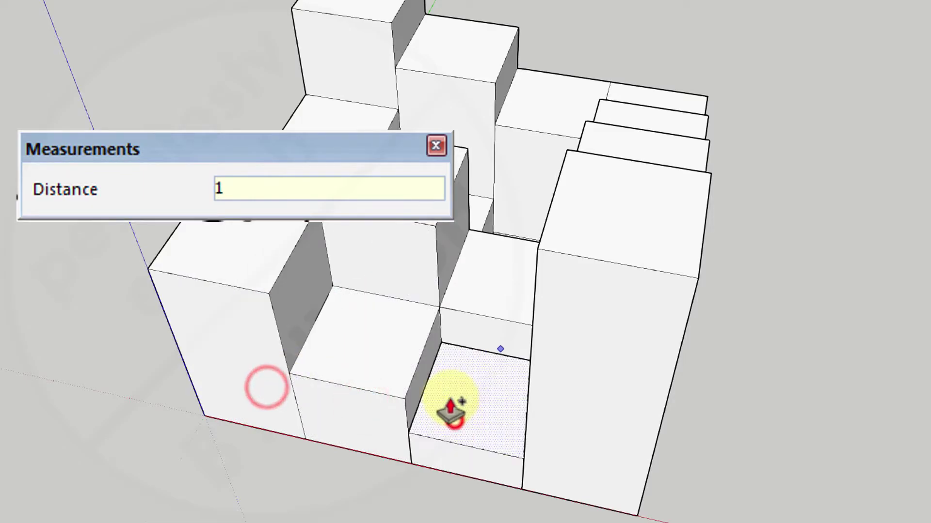
key("Return")
middle_click_drag(679, 124, 431, 244)
key("ctrl+z")
key("ctrl+z")
key("ctrl+z")
key("ctrl+z")
key("ctrl+z")
key("ctrl+z")
key("ctrl+z")
key("ctrl+z")
key("ctrl+z")
key("ctrl+z")
key("ctrl+z")
key("ctrl+z")
key("ctrl+z")
key("ctrl+z")
key("ctrl+z")
key("ctrl+z")
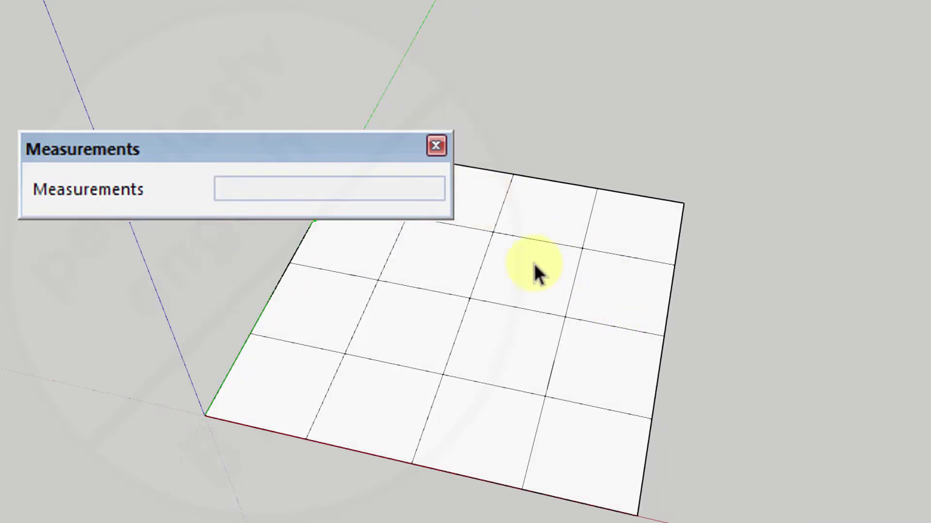
Step: Pull a back grid tile up into a 4-inch box
left_click(536, 281)
key("p")
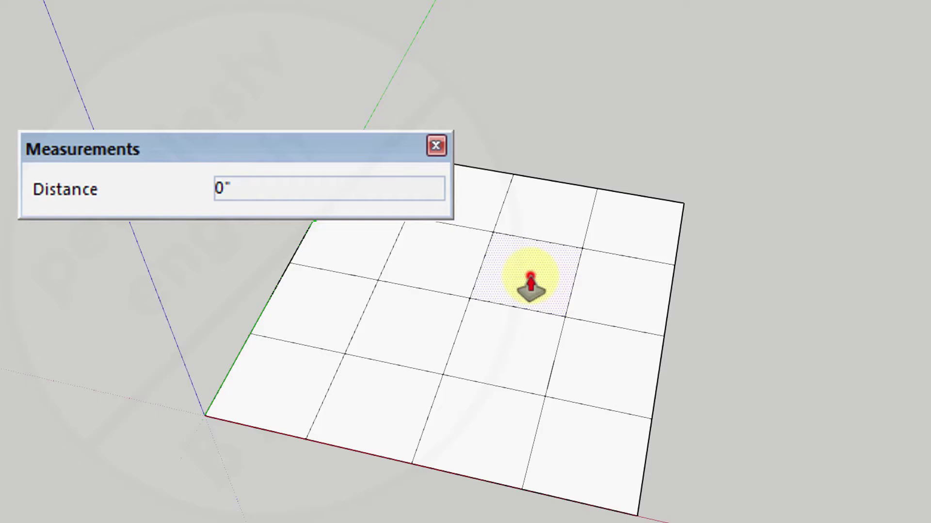
left_click(531, 276)
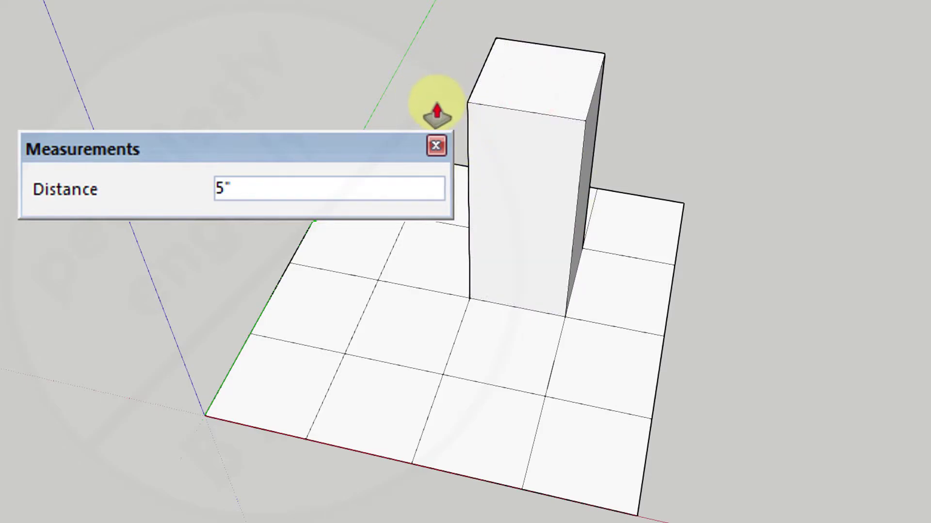
type("4")
key("Return")
Step: Retype the box height as 2, 1, 3, 6, 5.5, then 0
type("2")
key("Return")
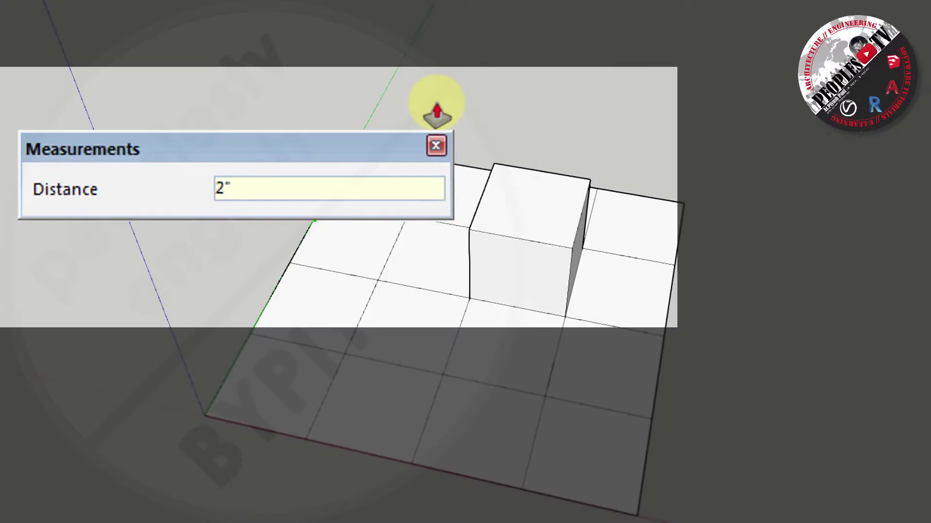
type("1")
key("Return")
type("3")
key("Return")
type("6")
key("Return")
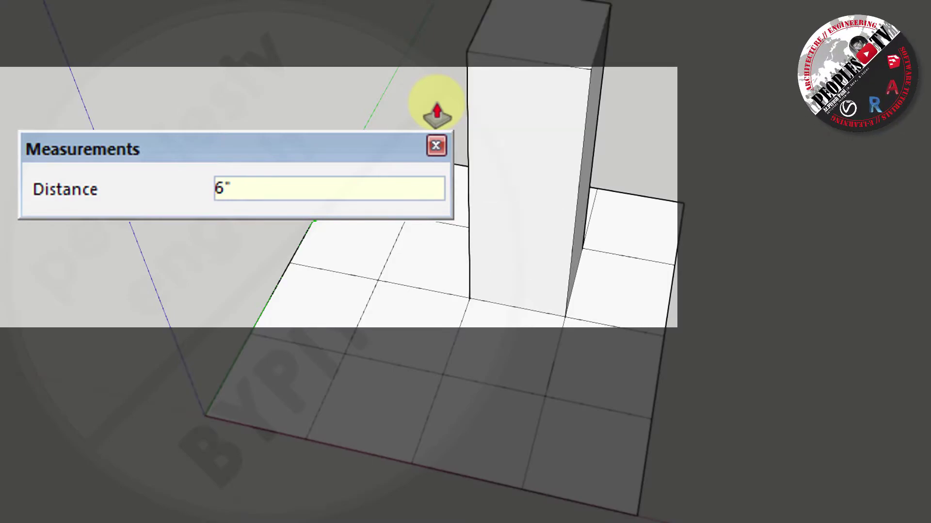
type("5.5")
key("Return")
key("Return")
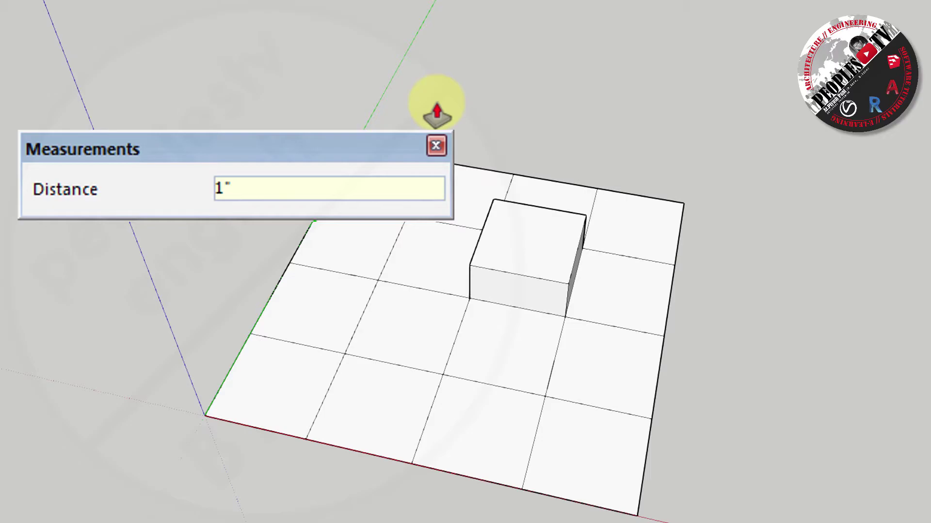
type("0")
key("Return")
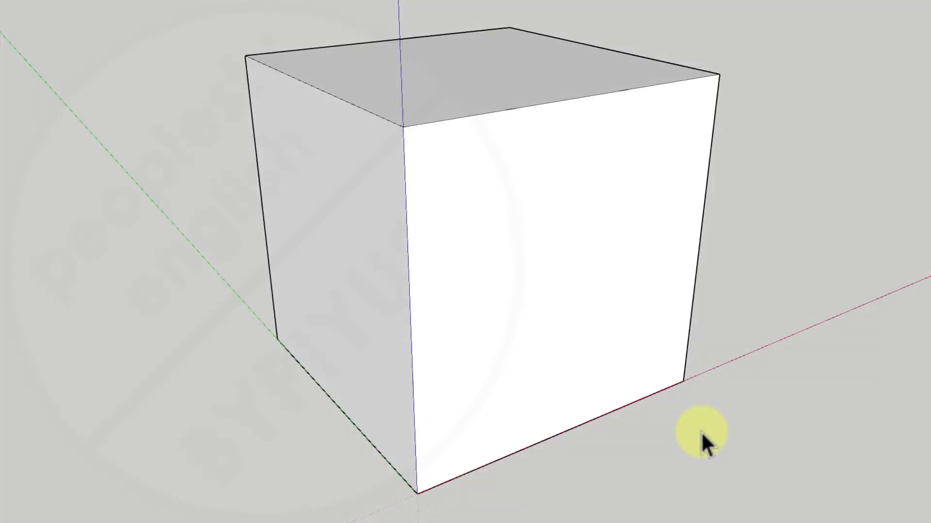
left_click(481, 467)
left_click(482, 226)
left_click(649, 185)
left_click(630, 404)
key("a")
left_click(482, 225)
left_click(649, 185)
left_click(585, 167)
key("p")
left_click(566, 339)
left_click(530, 301)
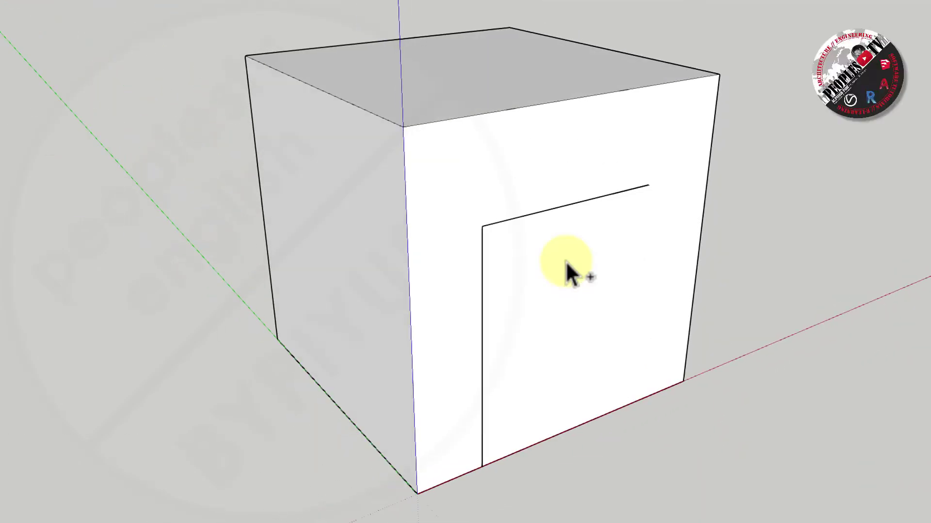
key("l")
left_click(570, 205)
left_click(483, 354)
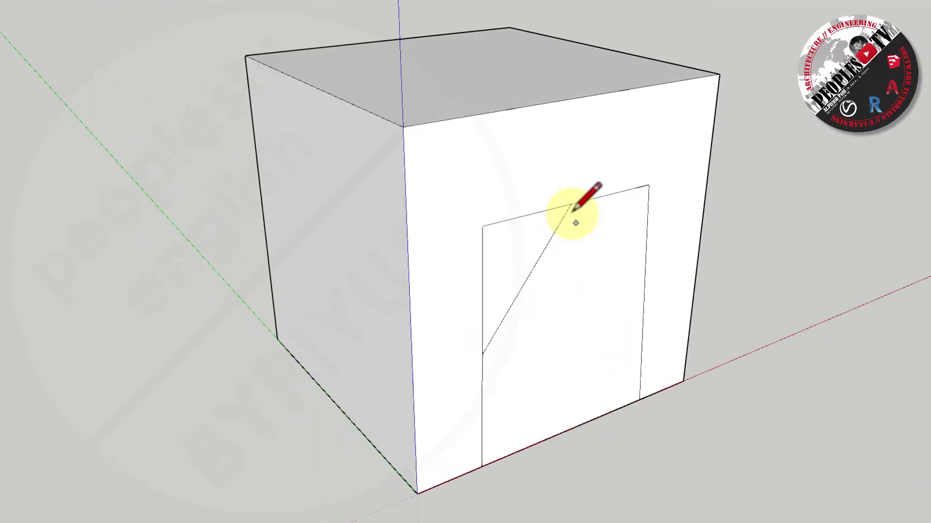
left_click(571, 205)
left_click(644, 299)
key("space")
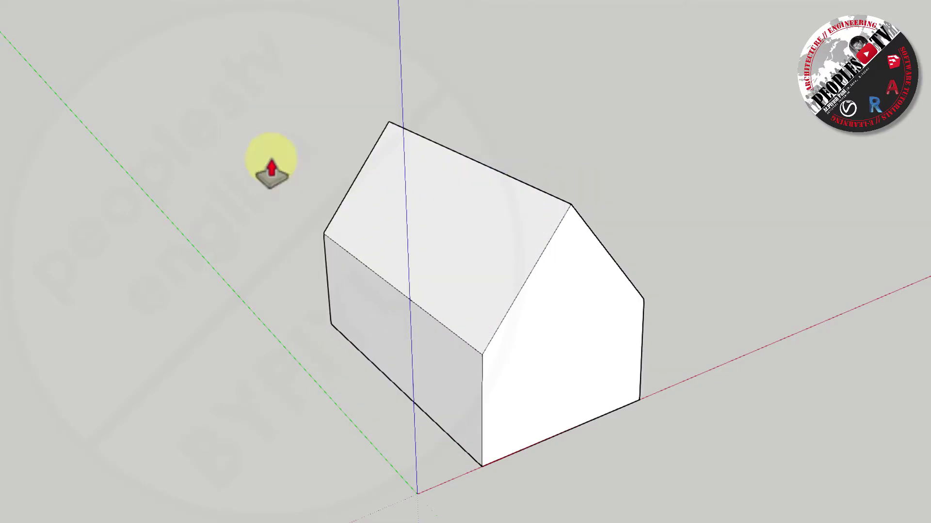
middle_click_drag(271, 177, 526, 437)
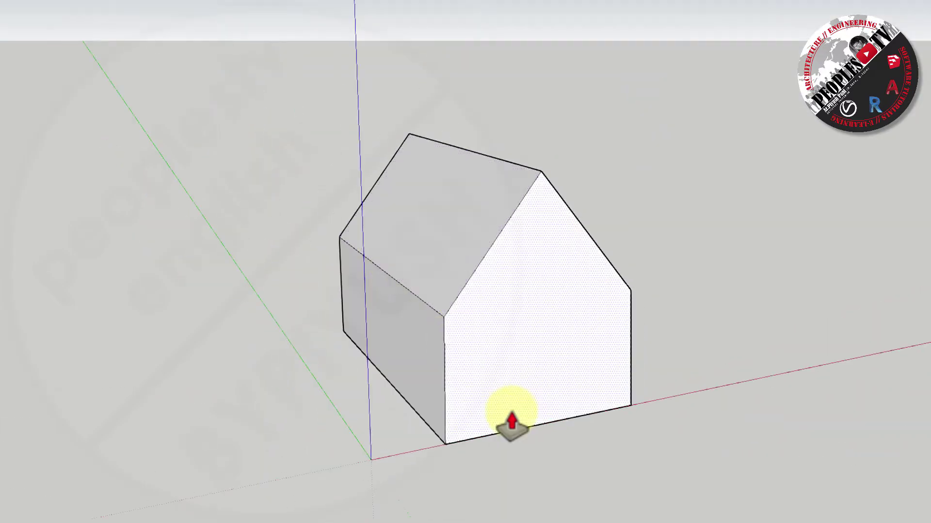
scroll(526, 437, "up", 3)
left_click(490, 436)
left_click(489, 289)
left_click(598, 275)
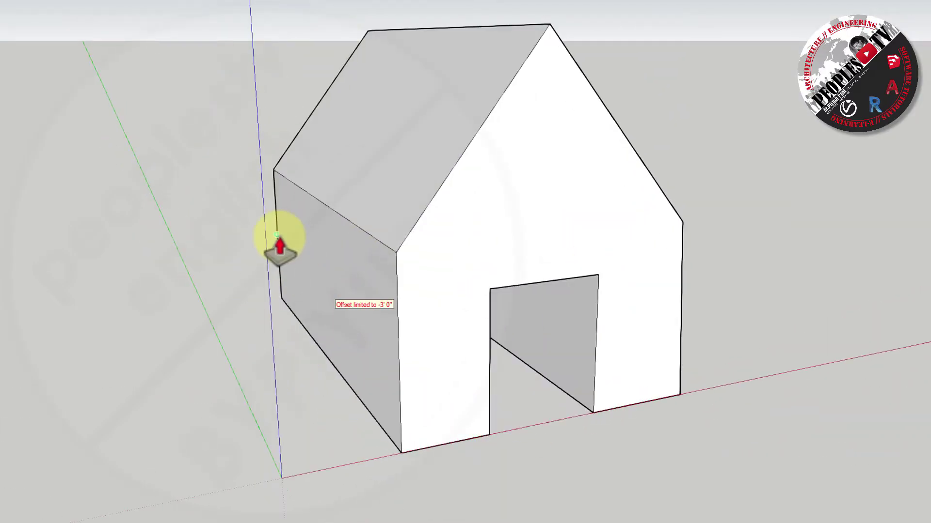
middle_click_drag(281, 239, 315, 301)
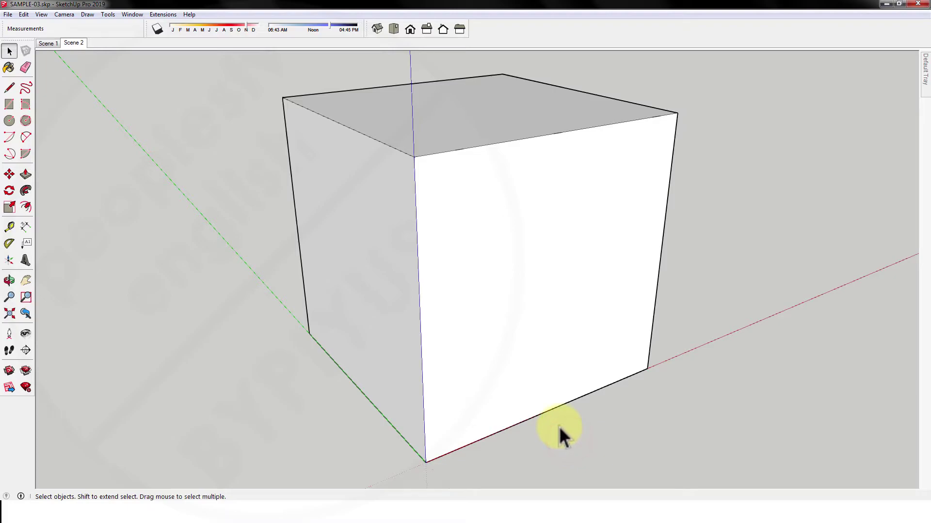
Step: Draw a circle centred on the bottom edge midpoint and erase its half below the cube
key("c")
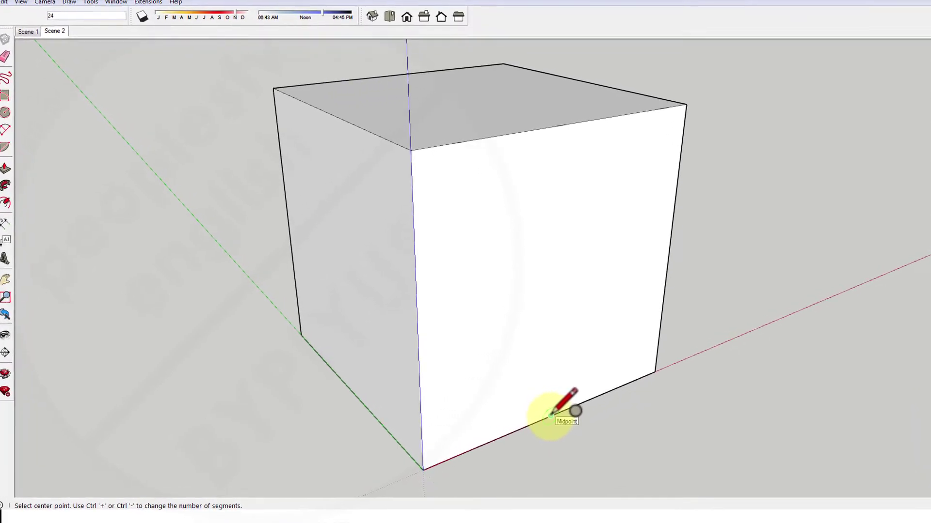
left_click(551, 415)
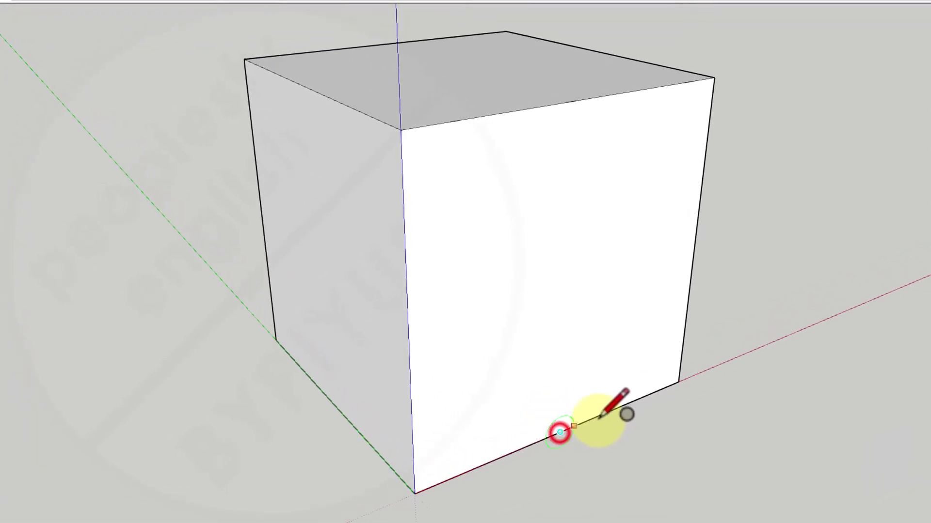
left_click(669, 393)
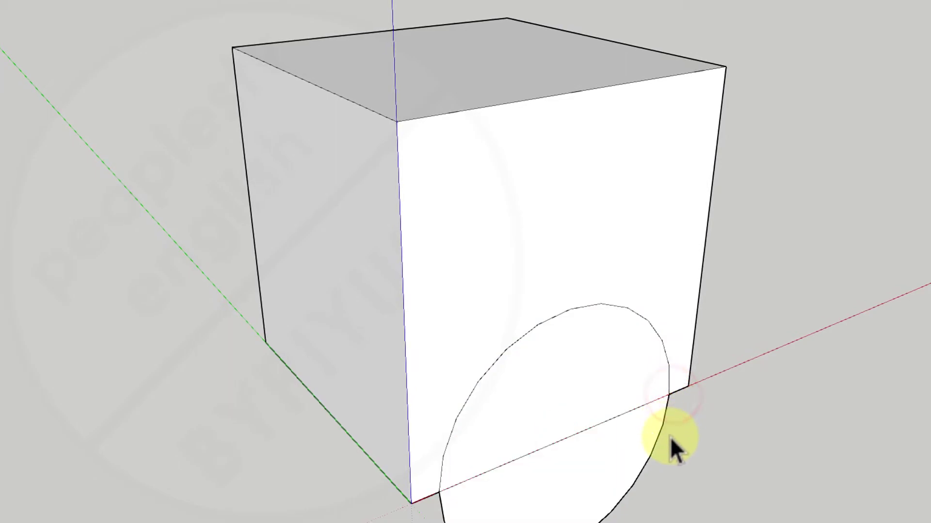
left_click(641, 447)
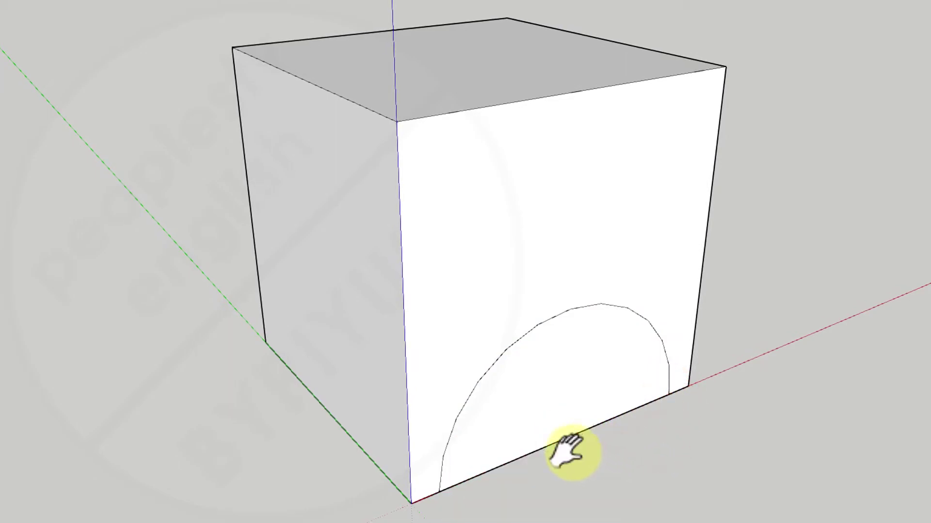
middle_click_drag(571, 451, 546, 432, "shift")
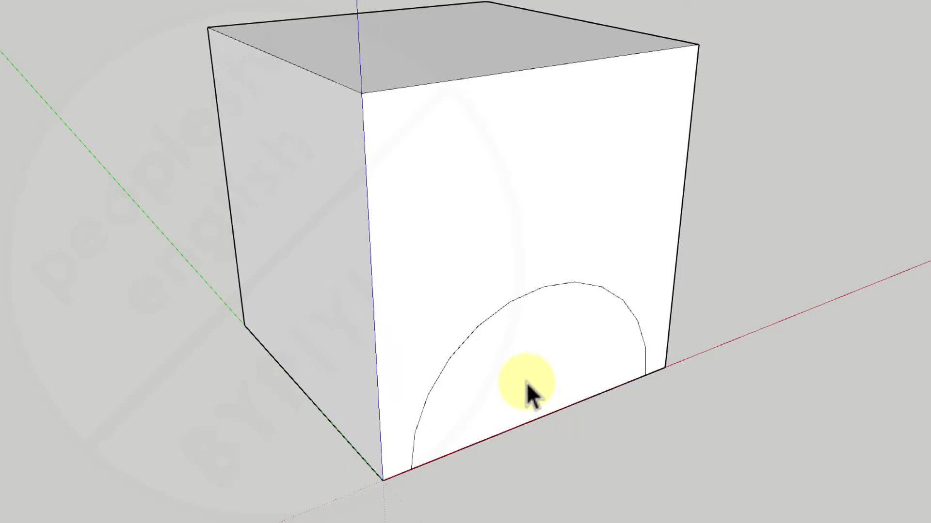
Step: Push the half-circle face through the block to form an arched opening
key("p")
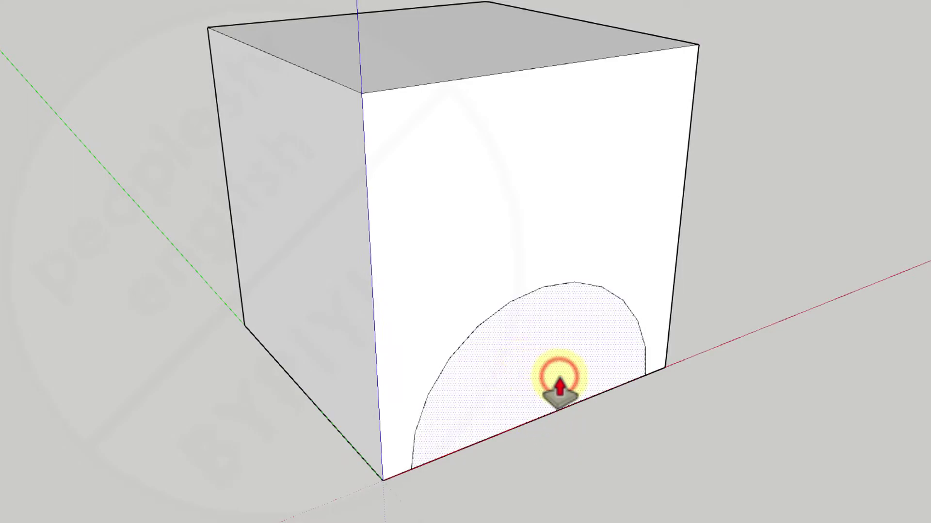
left_click(560, 388)
middle_click_drag(487, 338, 421, 290)
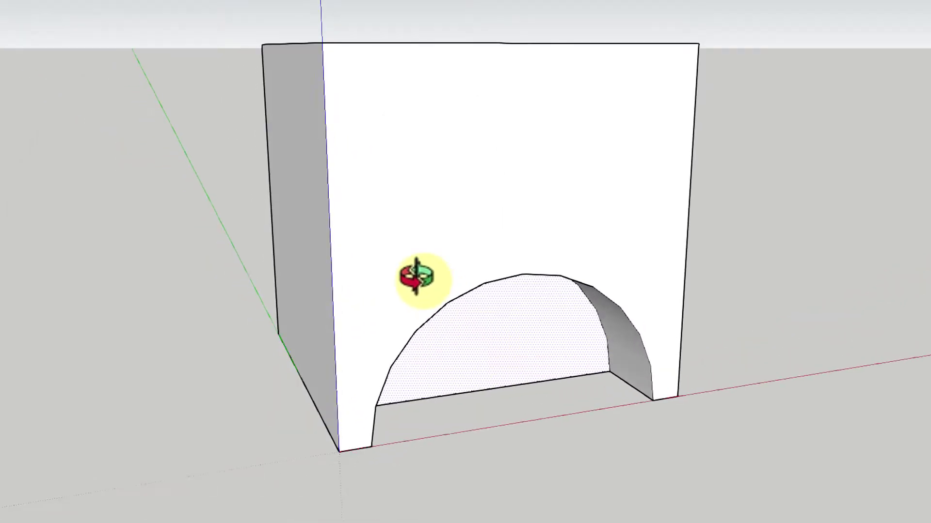
scroll(484, 343, "up", 4)
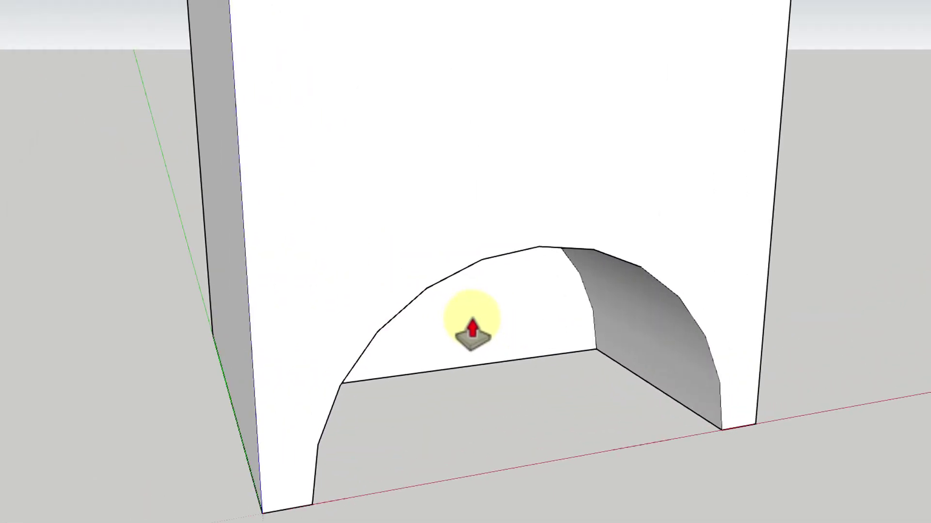
middle_click_drag(540, 428, 536, 399)
left_click(544, 324)
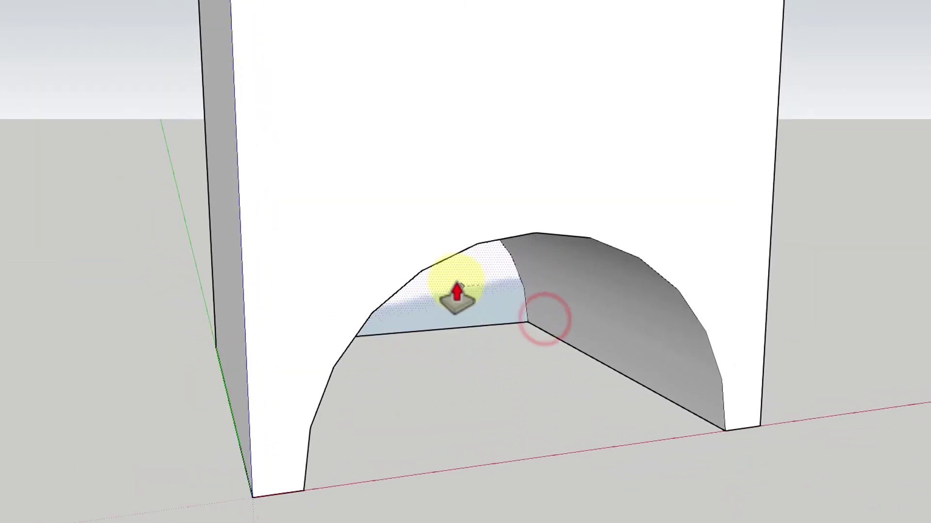
middle_click_drag(415, 333, 903, 340)
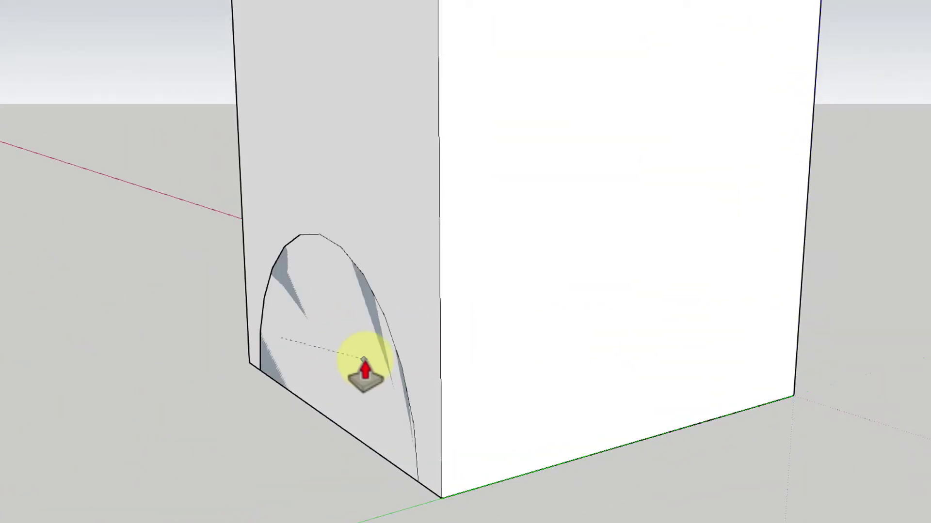
scroll(339, 363, "up", 3)
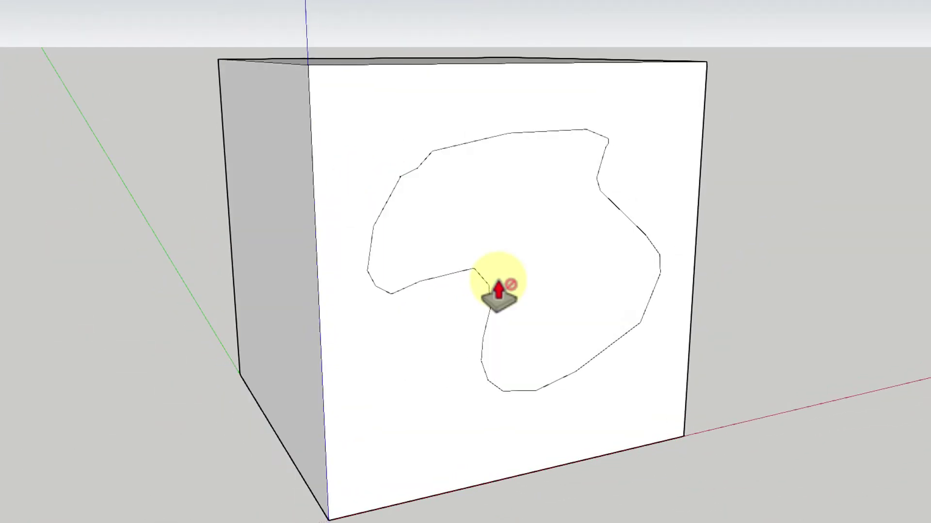
Step: Undo and redo the freehand outline while orbiting around the cube
key("ctrl+z")
middle_click_drag(391, 109, 462, 200)
key("ctrl+y")
key("ctrl+y")
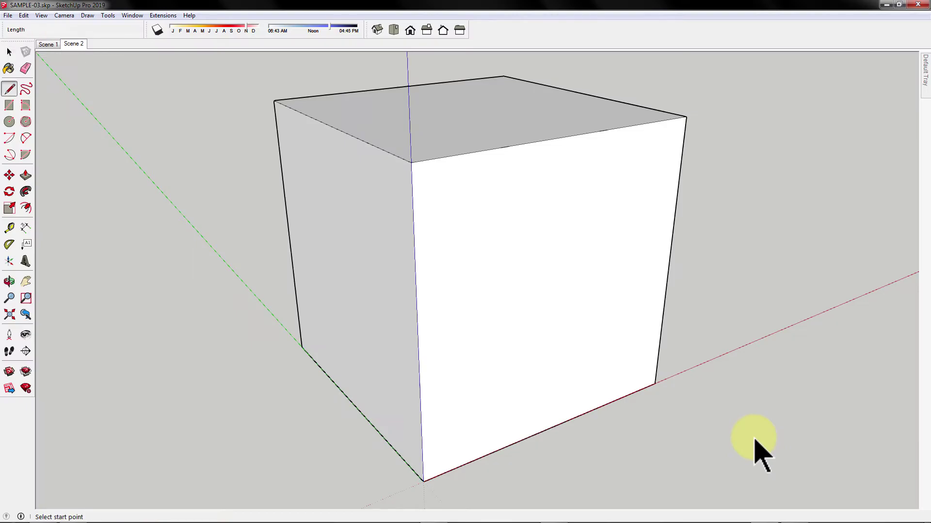
middle_click_drag(339, 395, 276, 399)
key("space")
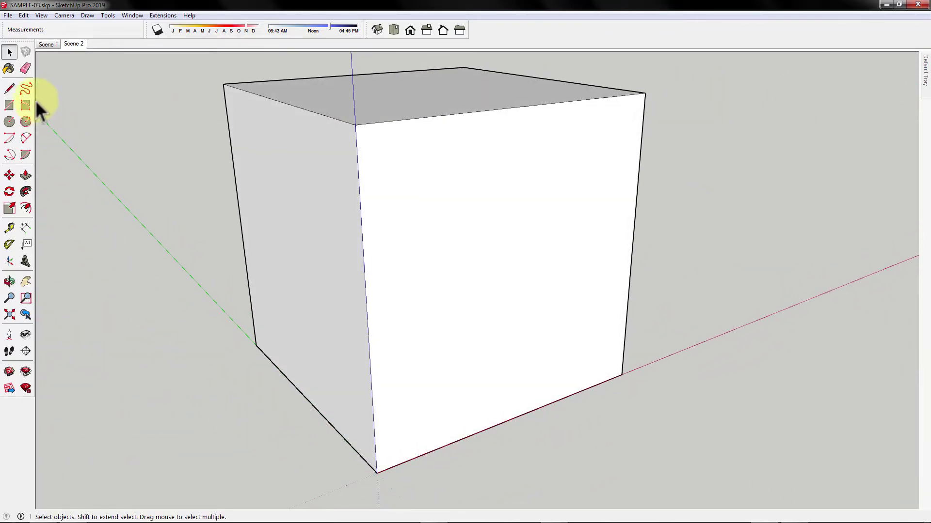
Step: Draw a new closed freehand loop on the cube's front face
left_click(25, 88)
mouse_move(442, 196)
left_mouse_down()
mouse_move(466, 340)
mouse_move(596, 291)
mouse_move(546, 198)
mouse_move(460, 179)
left_mouse_up()
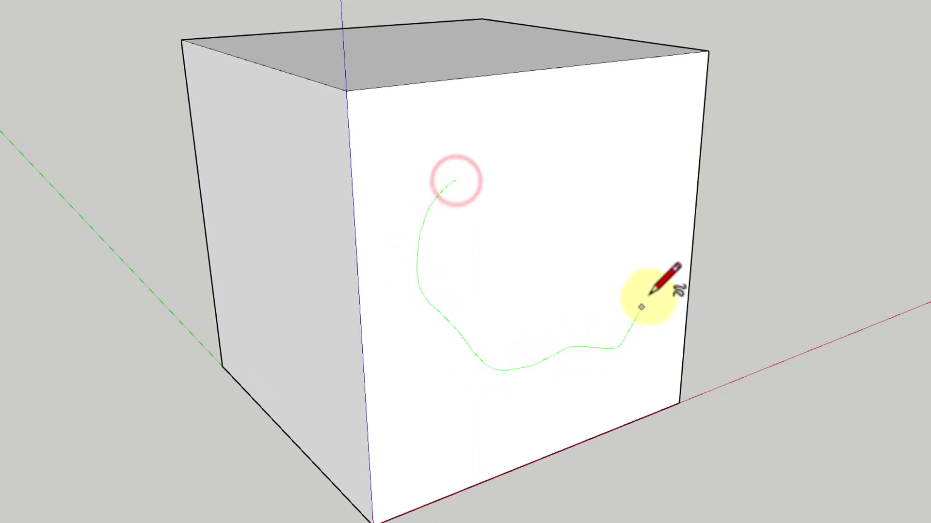
key("space")
mouse_move(544, 297)
middle_mouse_down("shift")
mouse_move(619, 358)
mouse_move(636, 326)
middle_mouse_up("shift")
Step: Push the freehand face through to the back, cutting a hole, and inspect it
key("p")
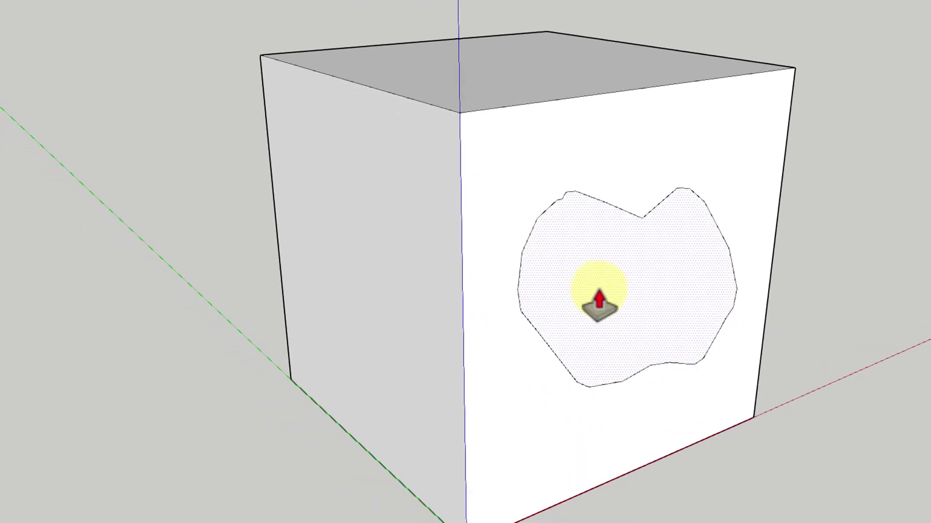
left_click(599, 290)
middle_click_drag(430, 253, 894, 251)
middle_click_drag(625, 315, 873, 242)
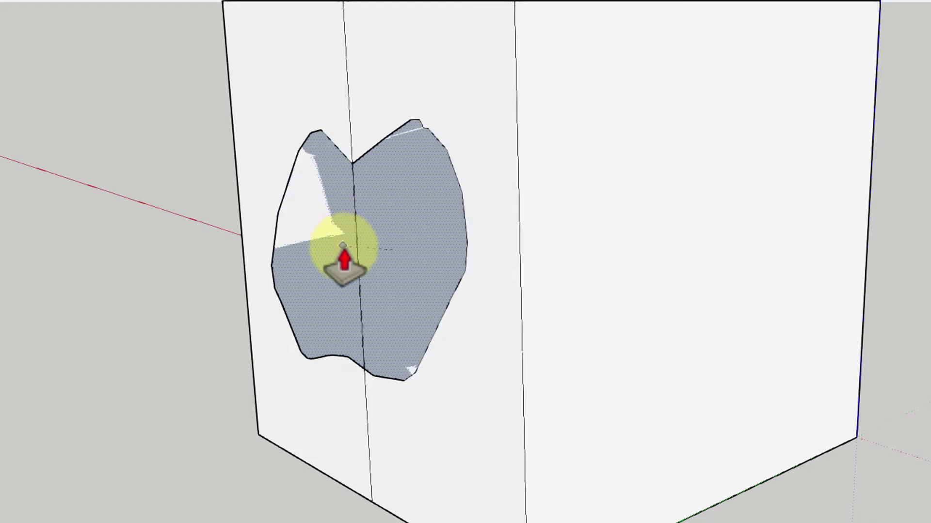
left_click(357, 246)
key("space")
middle_click_drag(412, 306, 552, 308)
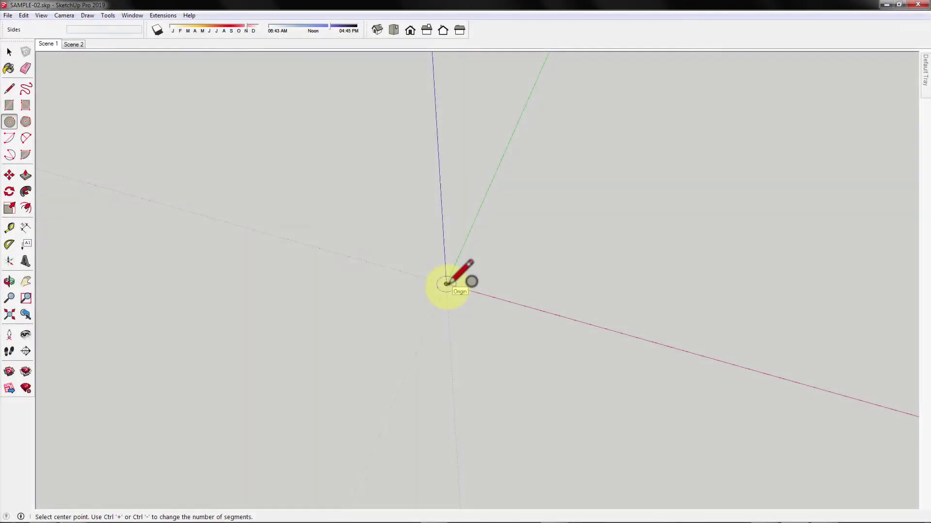
Step: Draw a circle centred on the origin
key("space")
key("c")
left_click(446, 284)
left_click(642, 332)
mouse_move(638, 339)
middle_mouse_down()
mouse_move(575, 330)
mouse_move(577, 338)
middle_mouse_up()
key("space")
Step: Offset the circle inward to create a smaller inner circle
key("f")
left_click(644, 266)
left_click(626, 271)
key("space")
left_click(595, 279)
Step: Draw two lines from the origin to the outer edge, splitting off a wedge
key("l")
mouse_move(444, 262)
left_mouse_down()
mouse_move(279, 380)
mouse_move(285, 393)
left_mouse_up()
left_click(447, 264)
left_click(407, 455)
key("space")
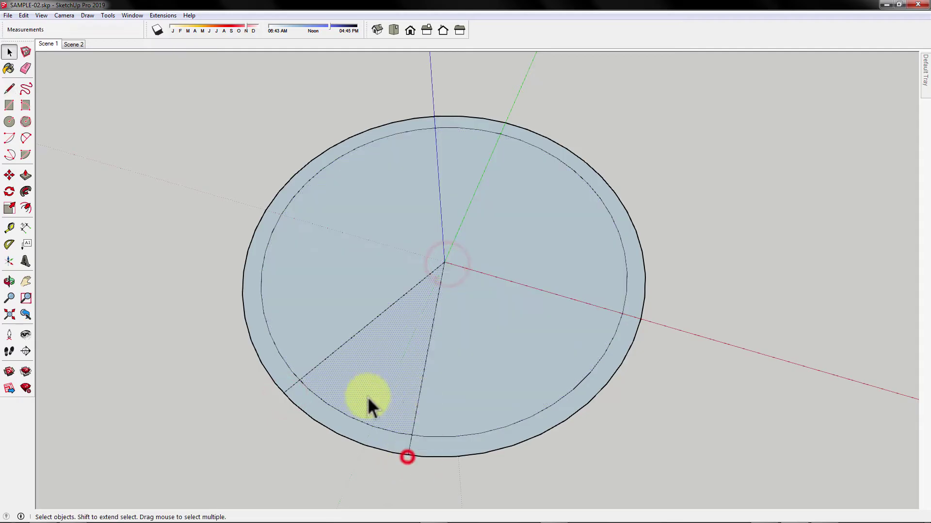
Step: Erase the wedge lines and delete the inner face, leaving a ring
key("e")
left_click_drag(432, 359, 359, 307)
key("space")
left_click(359, 308)
key("Delete")
Step: Pull the ring up into a circular wall
key("p")
left_click(250, 276)
scroll(291, 266, "down", 3)
middle_click_drag(300, 268, 373, 140)
key("space")
middle_click_drag(476, 370, 345, 317)
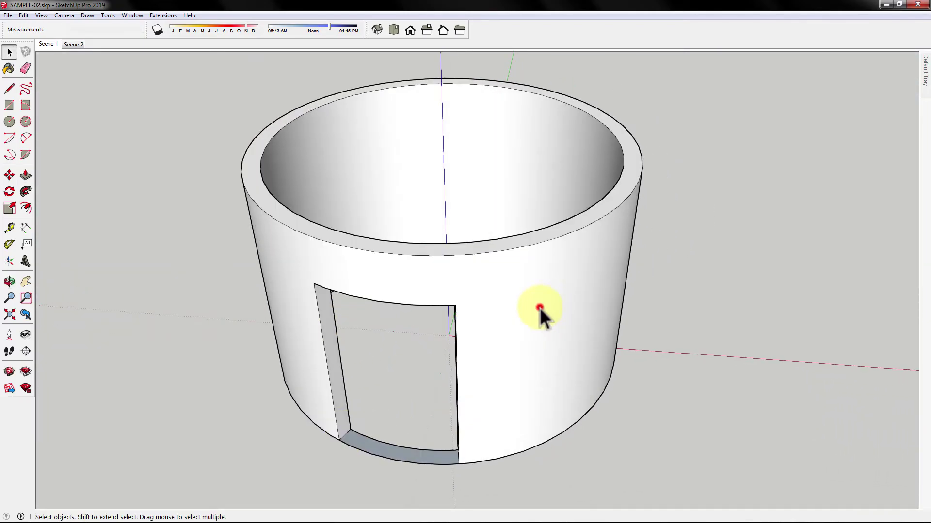
Step: Push a rectangular doorway opening through the wall's base
key("p")
left_click(538, 308)
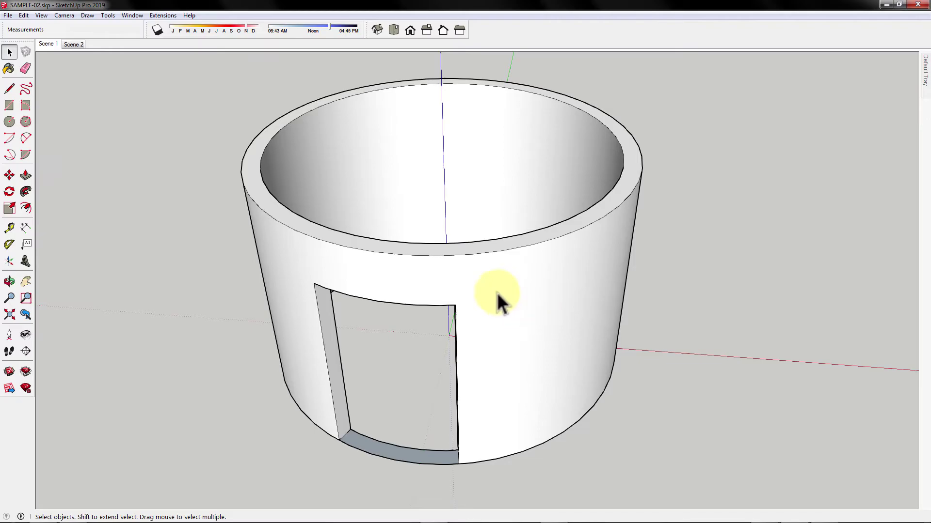
scroll(501, 310, "down", 1)
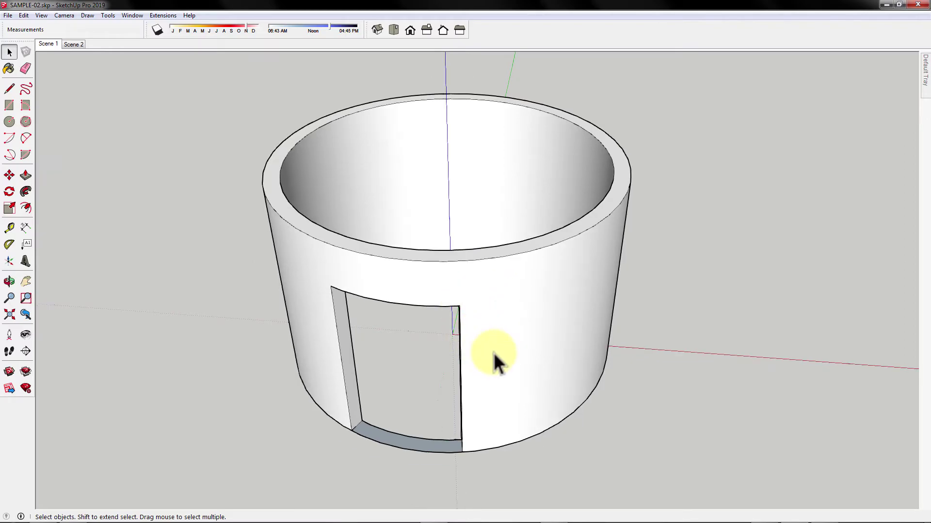
middle_click_drag(502, 339, 440, 350)
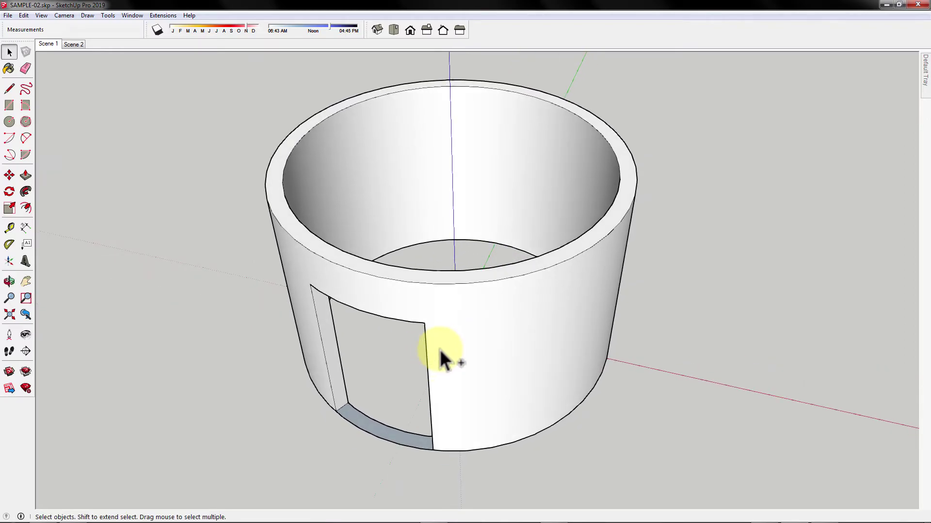
Step: Draw two vertical lines to split off a wall strip, then undo them
key("l")
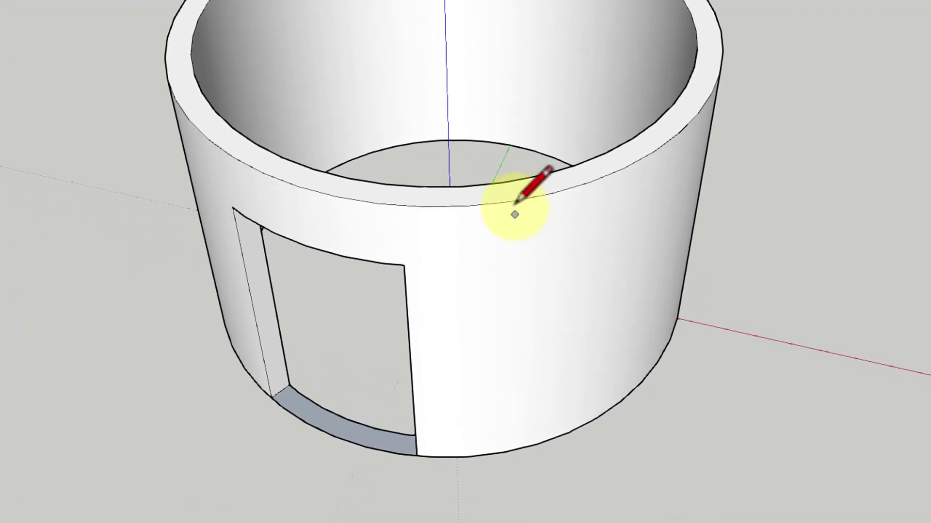
left_click(505, 453)
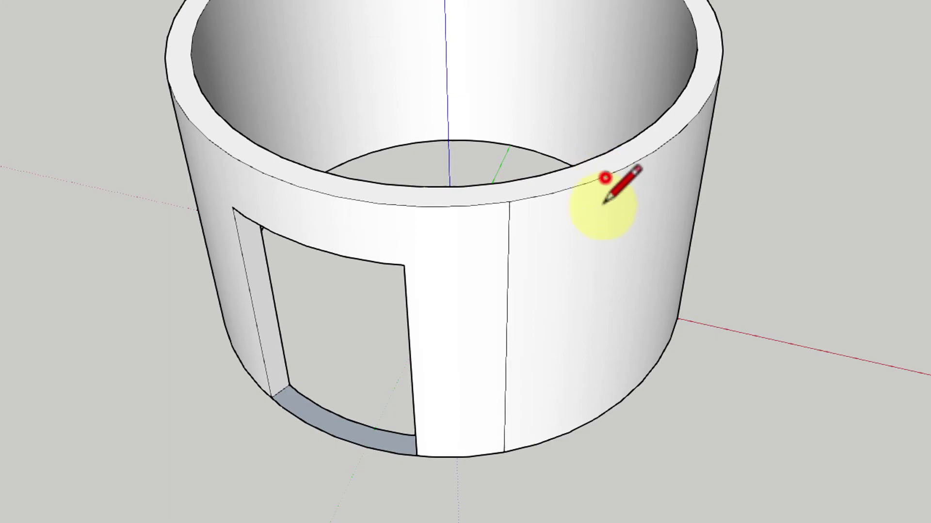
left_click(605, 176)
left_click(589, 418)
key("space")
left_click(557, 371)
key("p")
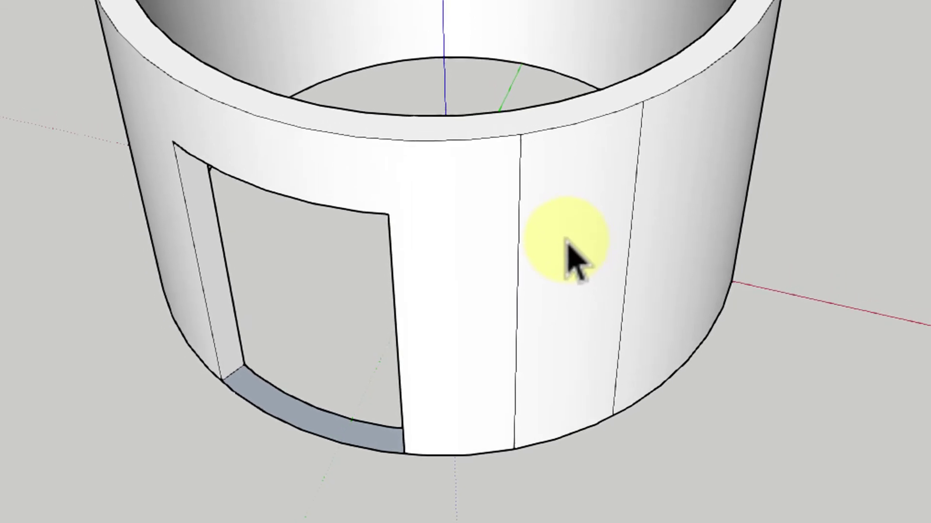
key("ctrl+z")
key("ctrl+z")
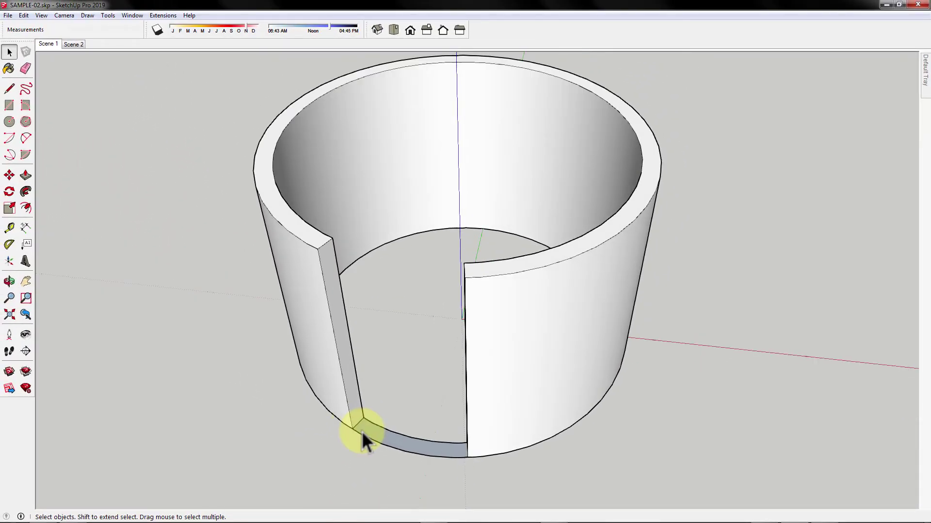
Step: Copy the opening's bottom strip to the top rim and push it down above the door
left_click(362, 431)
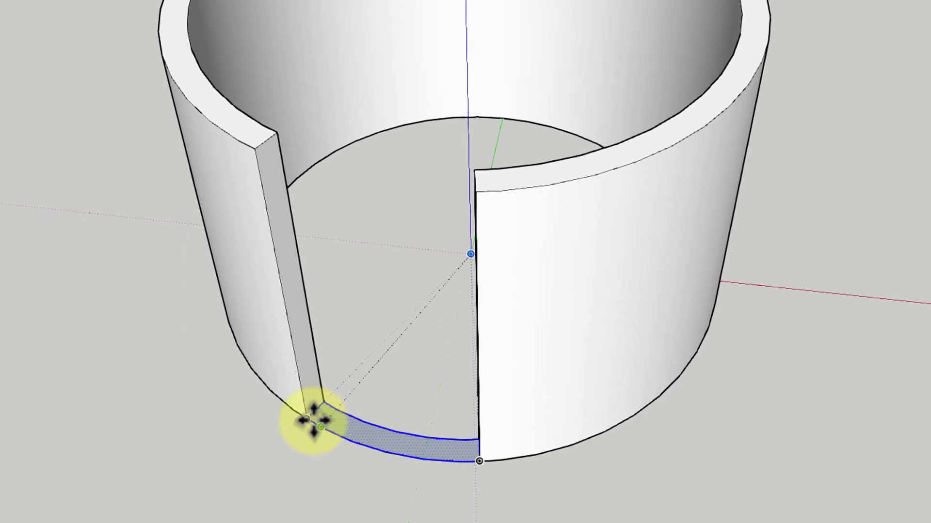
left_click(307, 418)
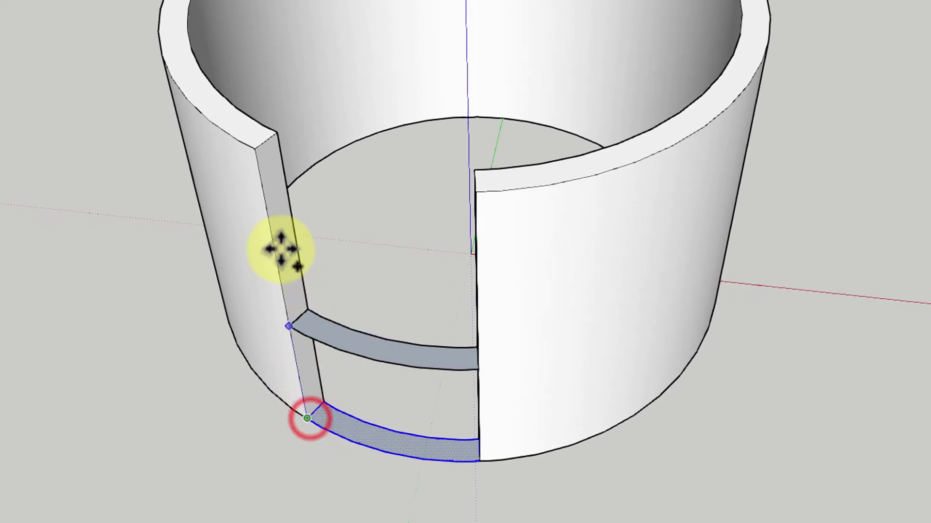
left_click(254, 149)
key("space")
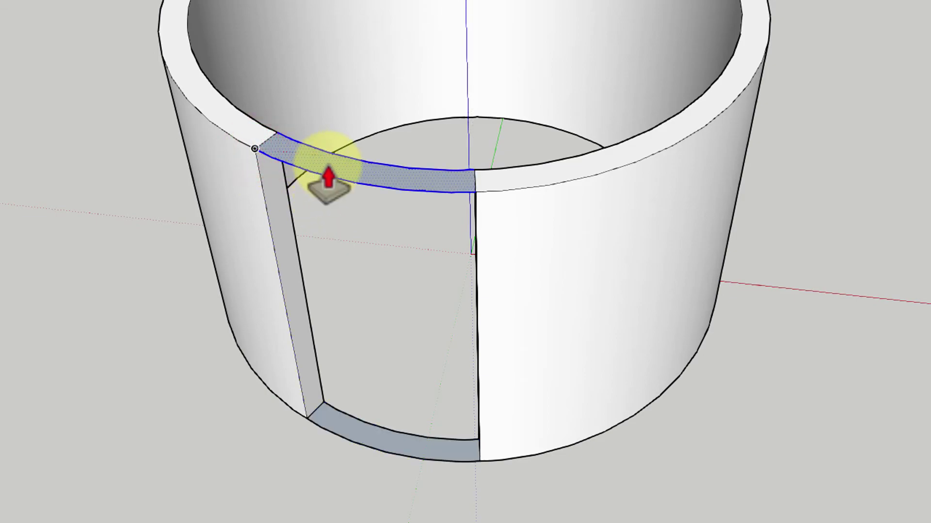
left_click_drag(328, 165, 307, 213)
key("space")
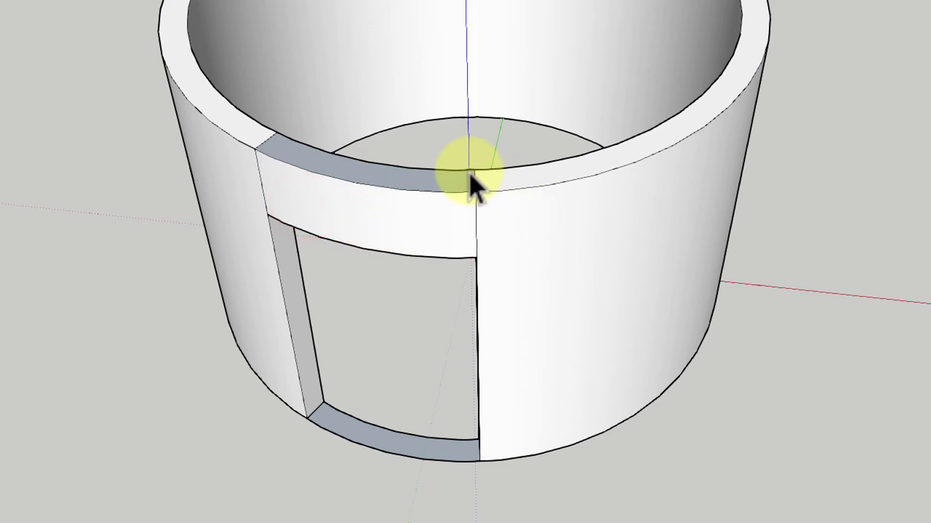
Step: Erase the leftover vertical seams and short rim edges above the doorway
left_click(474, 224)
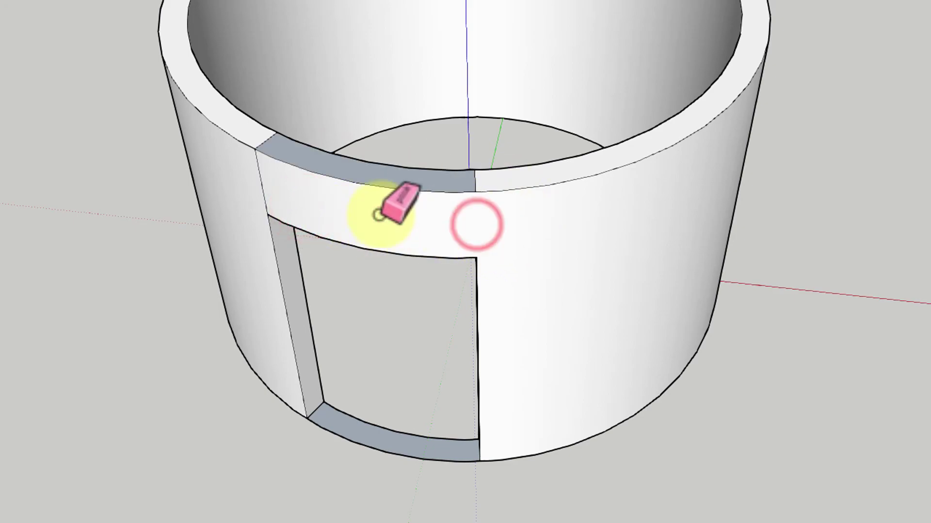
left_click(257, 172)
left_click(268, 139)
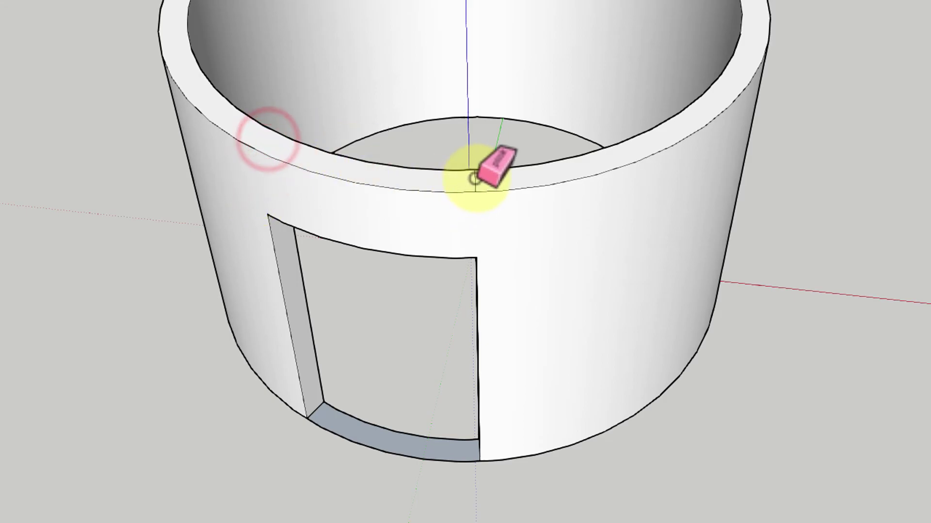
middle_click_drag(372, 219, 2, 303)
mouse_move(458, 59)
middle_mouse_down()
mouse_move(333, 103)
mouse_move(222, 191)
middle_mouse_up()
left_click(208, 157)
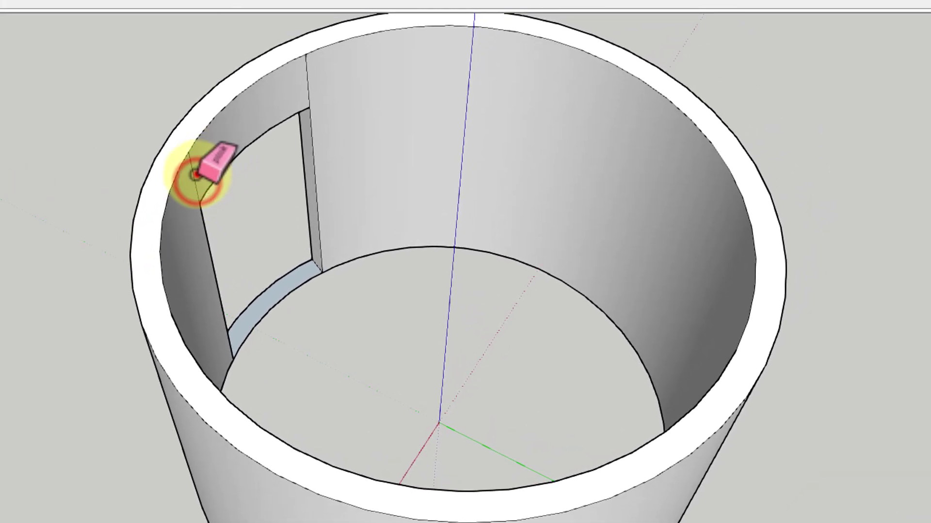
left_click(299, 81)
Step: Orbit and pan back to a front view of the doorway
mouse_move(280, 271)
middle_mouse_down()
mouse_move(276, 285)
mouse_move(921, 296)
middle_mouse_up()
mouse_move(371, 358)
middle_mouse_down()
mouse_move(405, 245)
mouse_move(495, 191)
mouse_move(526, 213)
middle_mouse_up()
middle_click_drag(526, 214, 534, 222)
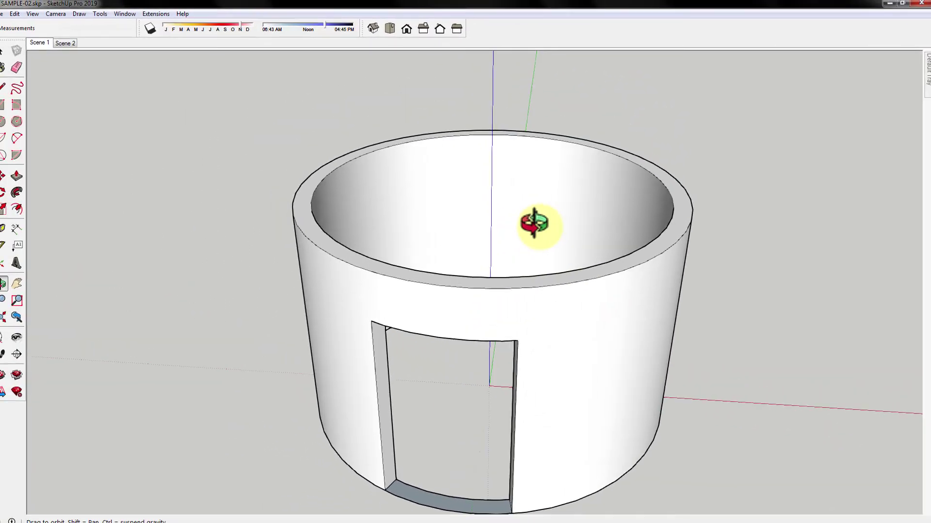
middle_click_drag(545, 326, 524, 304)
middle_click_drag(524, 304, 483, 267, "shift")
mouse_move(483, 266)
middle_mouse_down()
mouse_move(482, 301)
mouse_move(522, 313)
middle_mouse_up()
Step: Orbit higher and draw two rim-to-base vertical lines on the wall right of the doorway
left_click(539, 307)
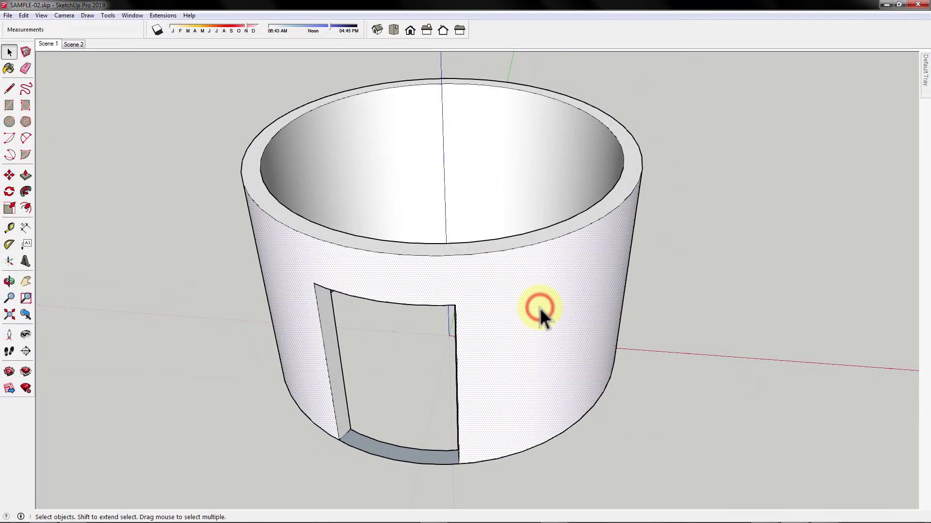
key("p")
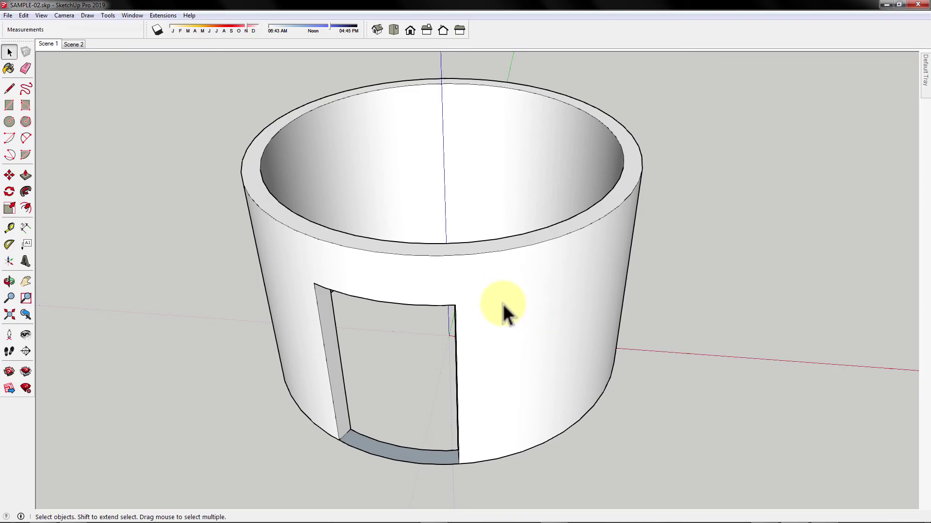
middle_click_drag(507, 307, 440, 349)
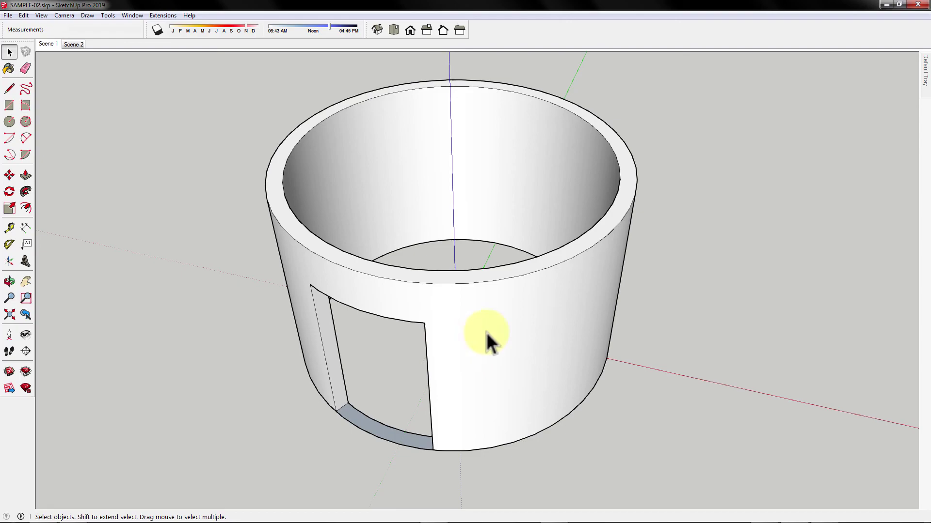
key("l")
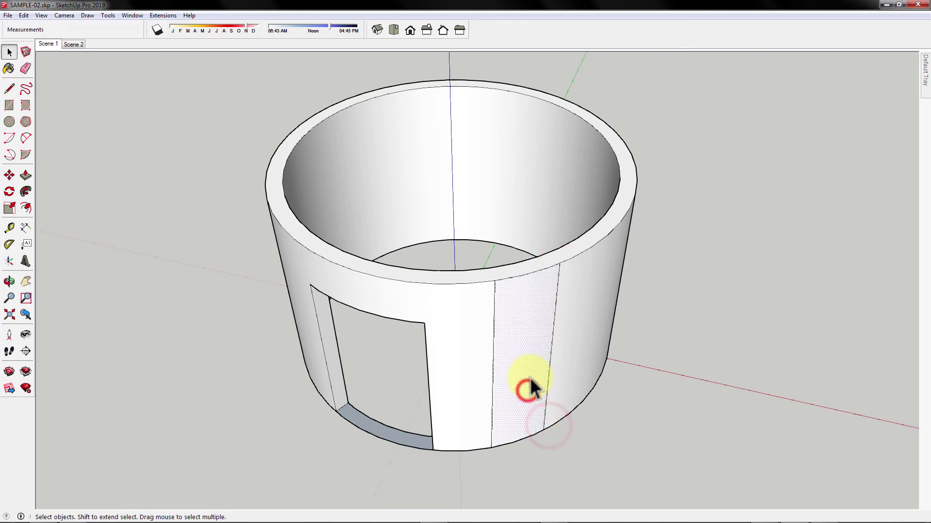
key("p")
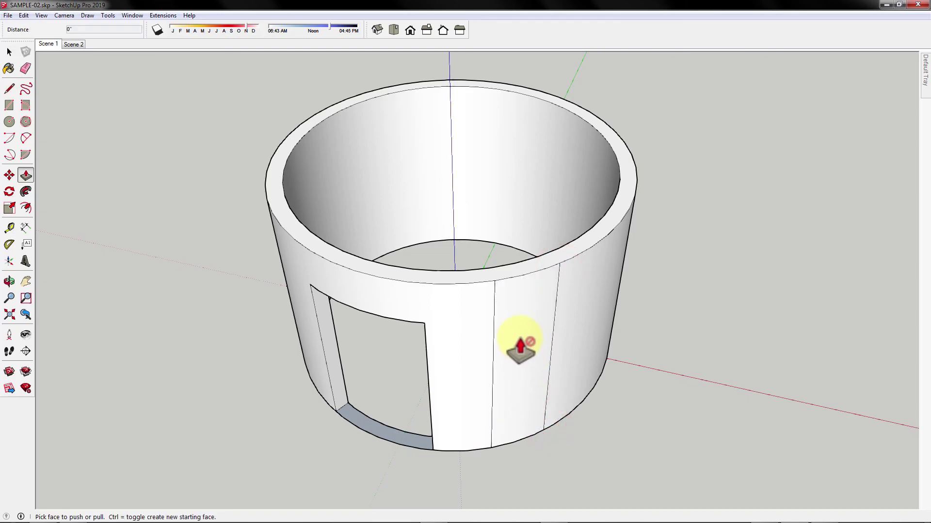